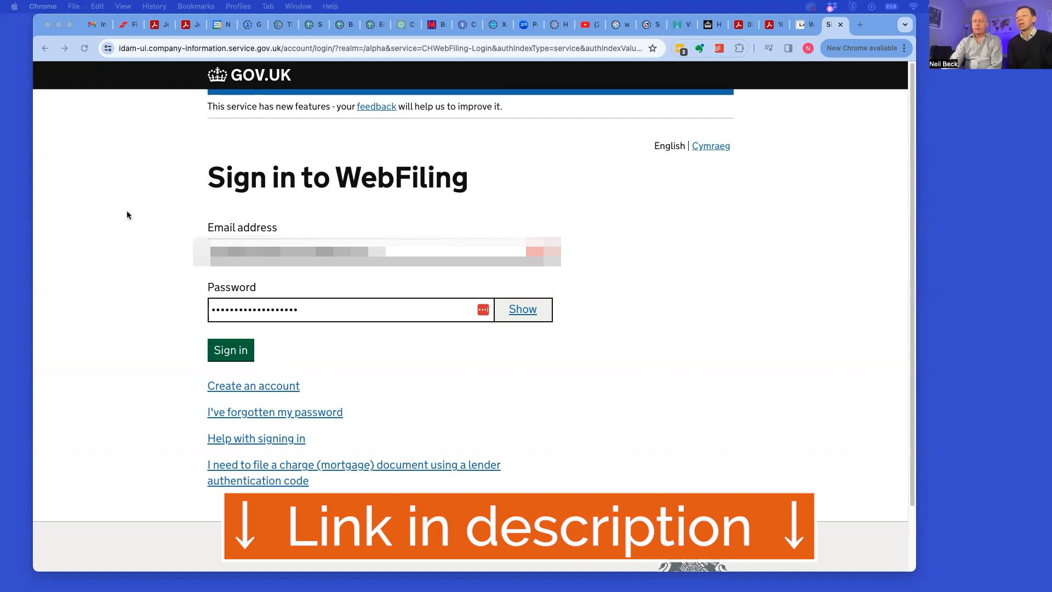
Sign in to WebFiling with the filled-in credentials and submit the emailed security code
left_click(351, 364)
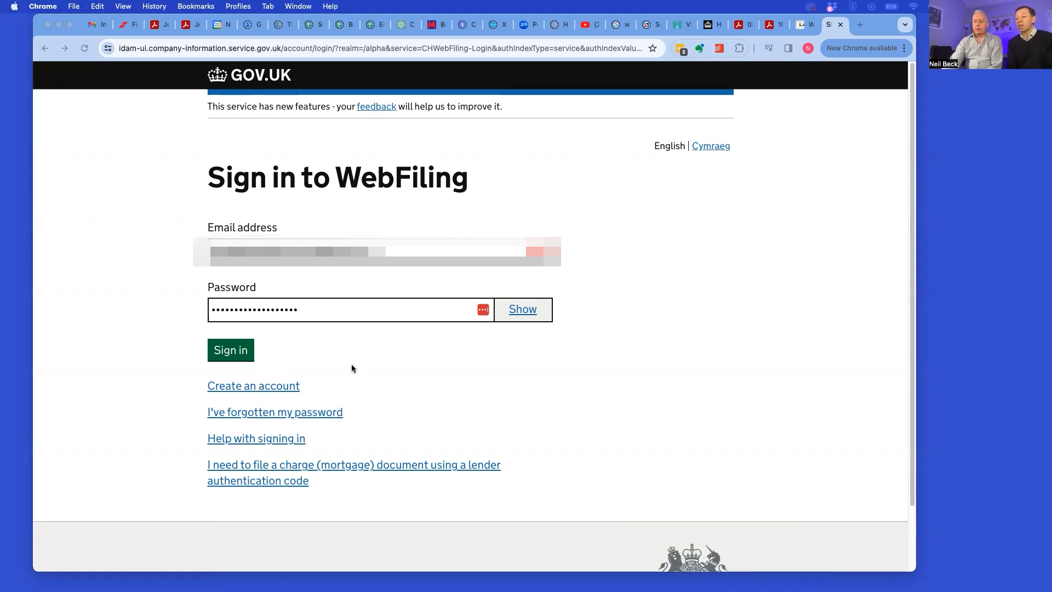
left_click(237, 353)
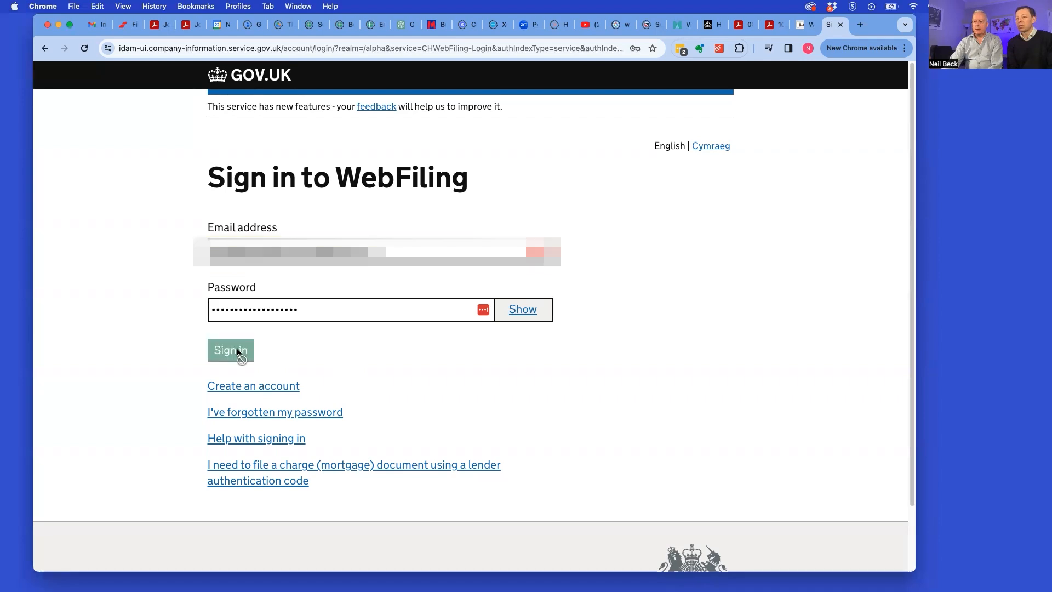
left_click(257, 300)
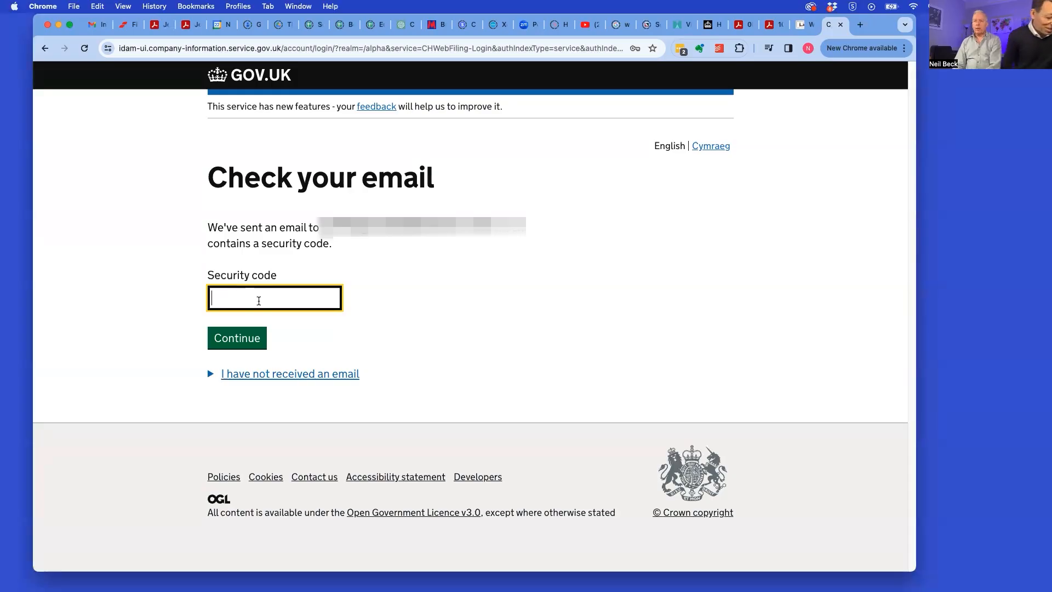
key("super+v")
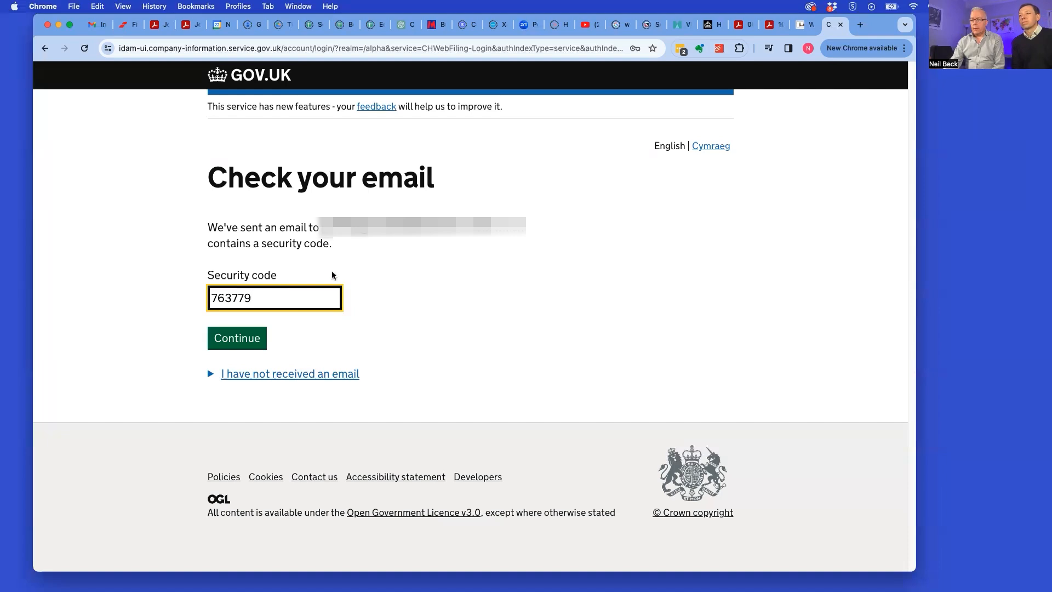
left_click(241, 338)
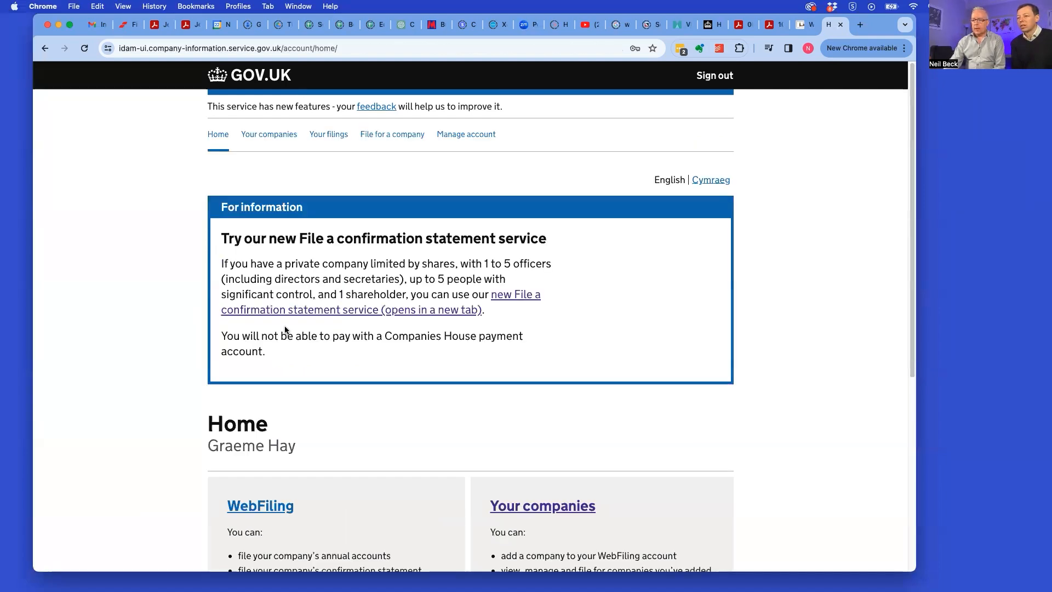
From the account's companies list, start filing for ADD THAT LITTLE EXTRA INTERNATIONAL LIMITED
scroll(285, 329, "down", 4)
left_click(548, 294)
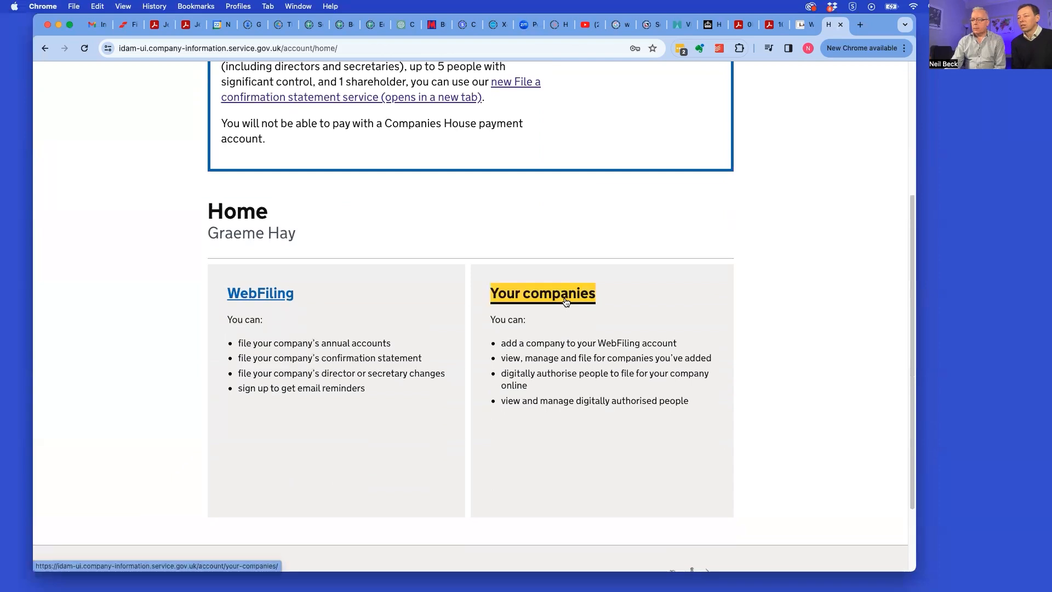
scroll(550, 306, "down", 2)
scroll(550, 310, "down", 7)
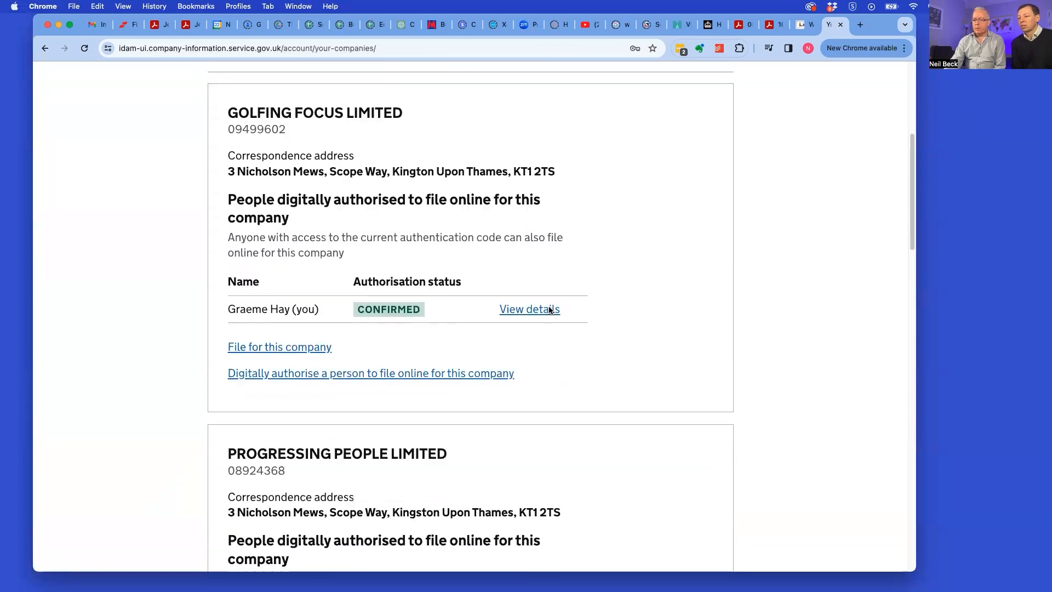
scroll(547, 307, "down", 5)
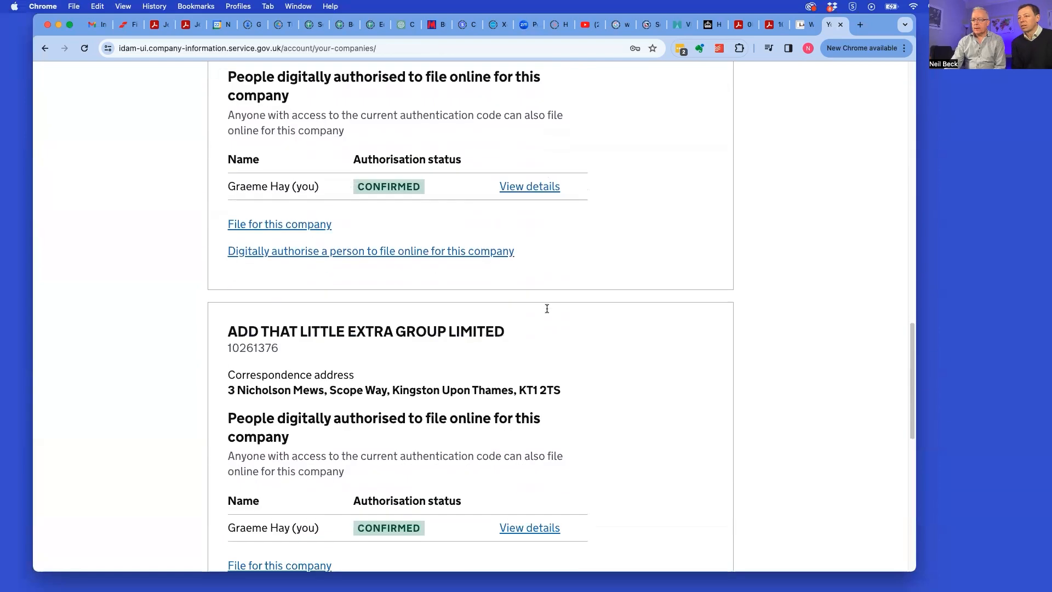
scroll(493, 290, "up", 4)
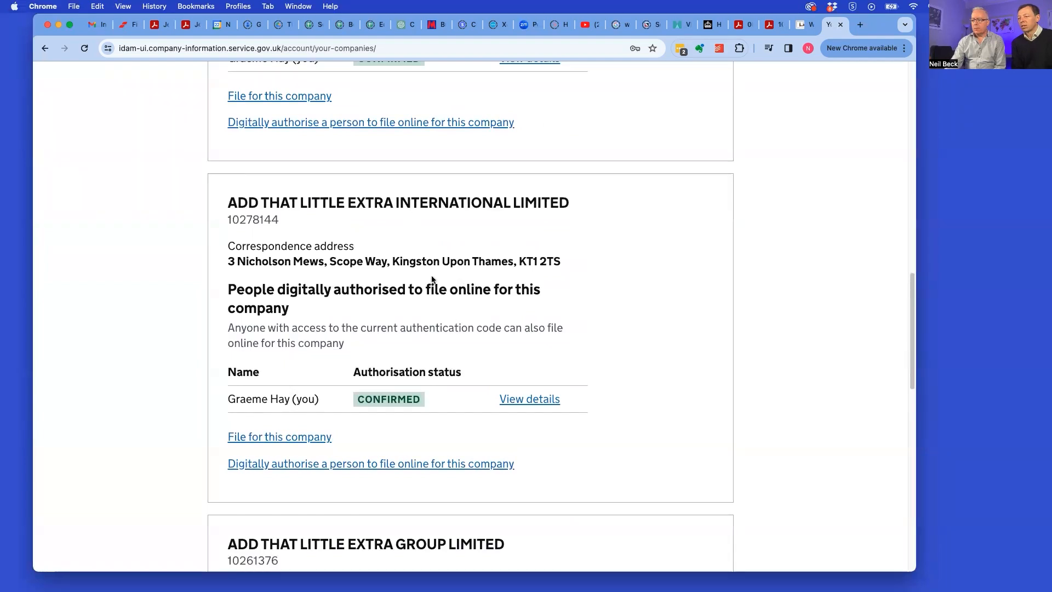
left_click(318, 437)
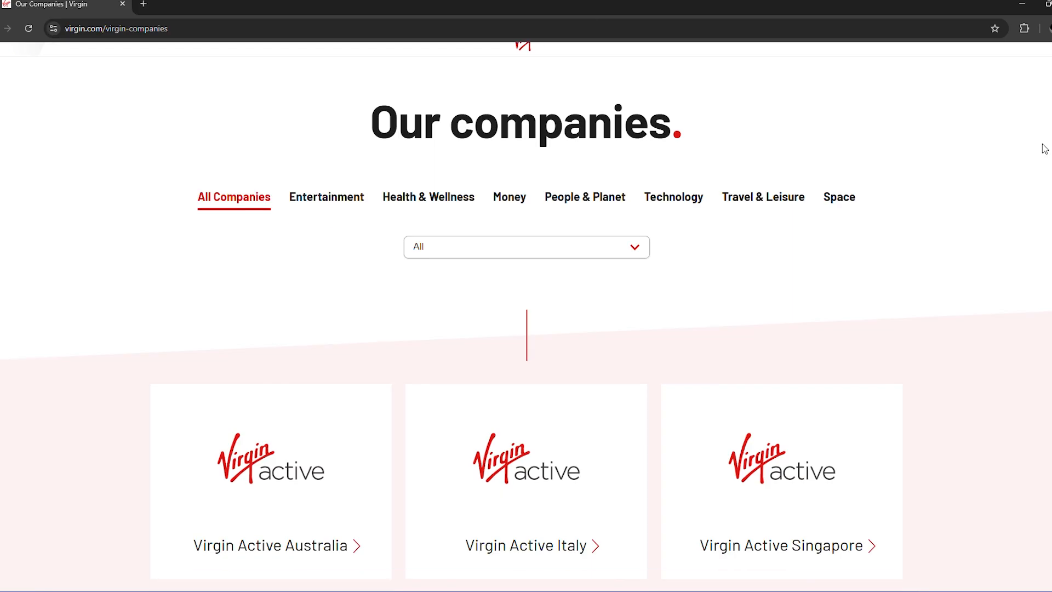
scroll(1045, 148, "down", 17)
scroll(1044, 148, "down", 20)
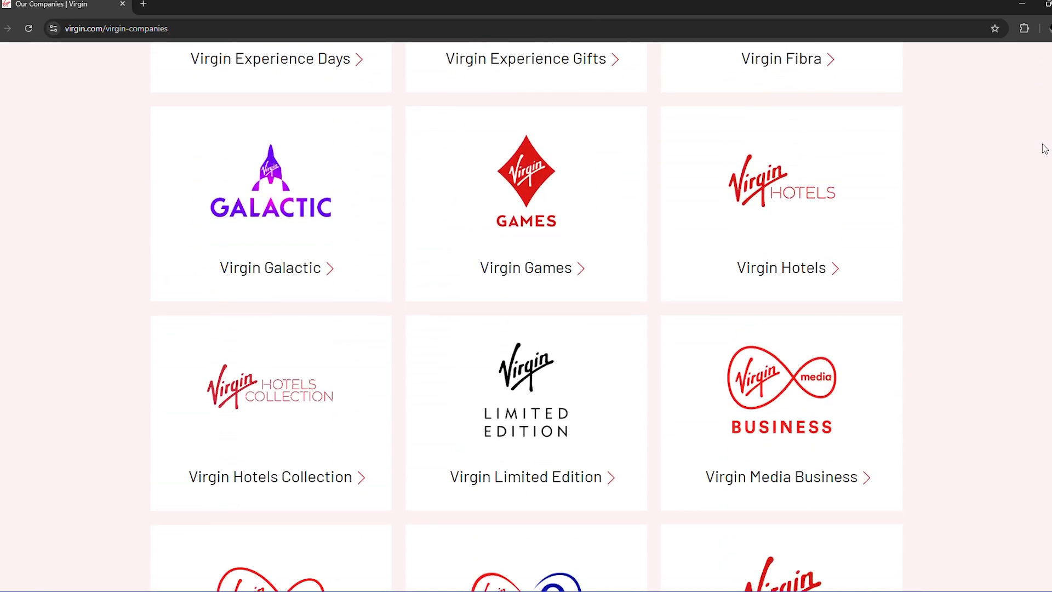
scroll(1044, 148, "down", 15)
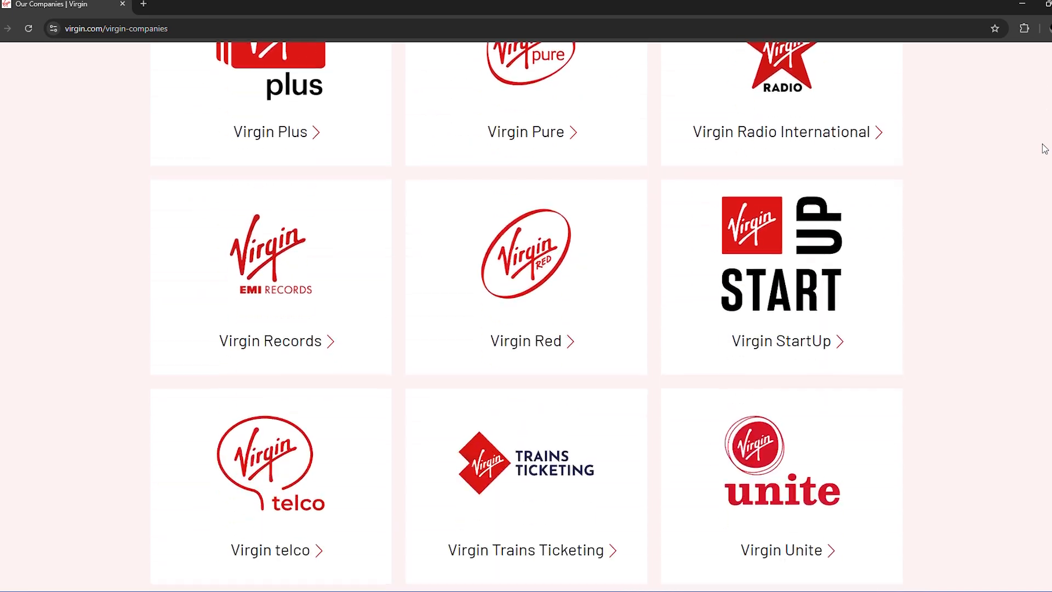
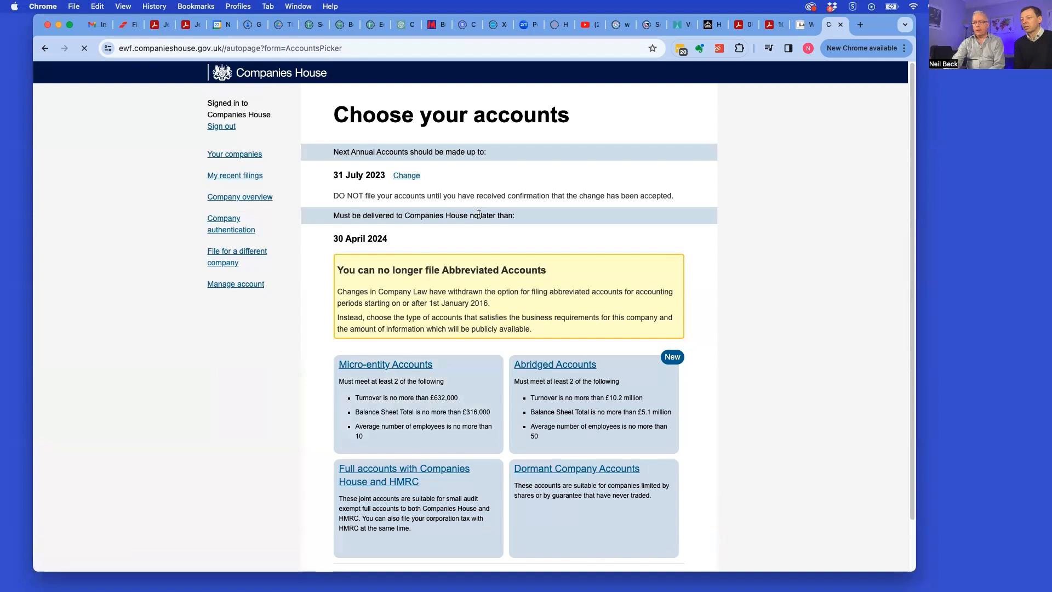
Choose Dormant Company Accounts as the accounts type and open its filing form
scroll(478, 214, "down", 1)
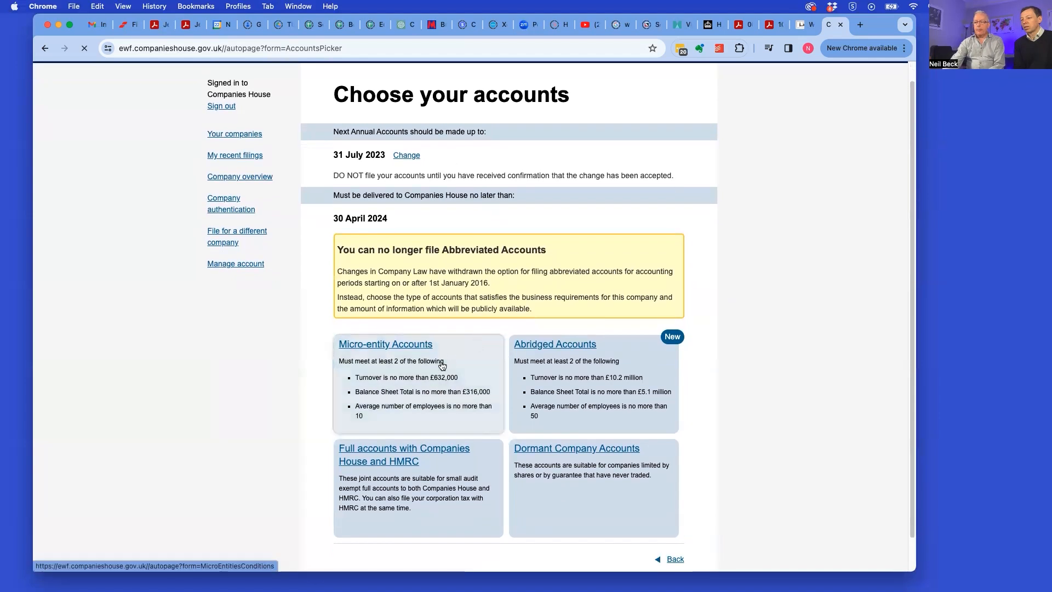
left_click(509, 472)
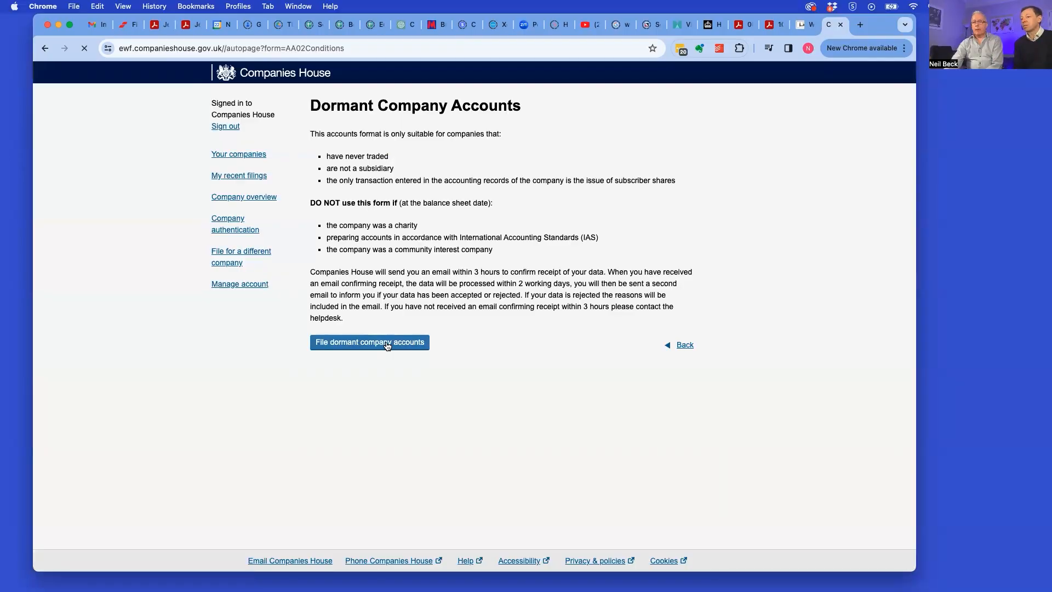
left_click(387, 344)
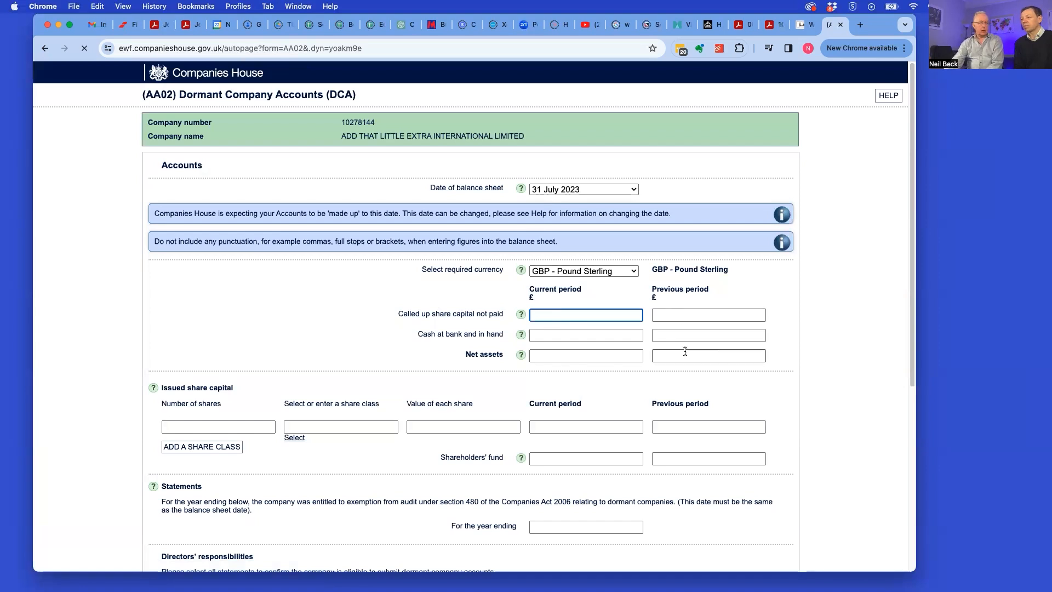
Switch to the company's 31 July 2022 dormant accounts PDF and examine its balance sheet
left_click(745, 27)
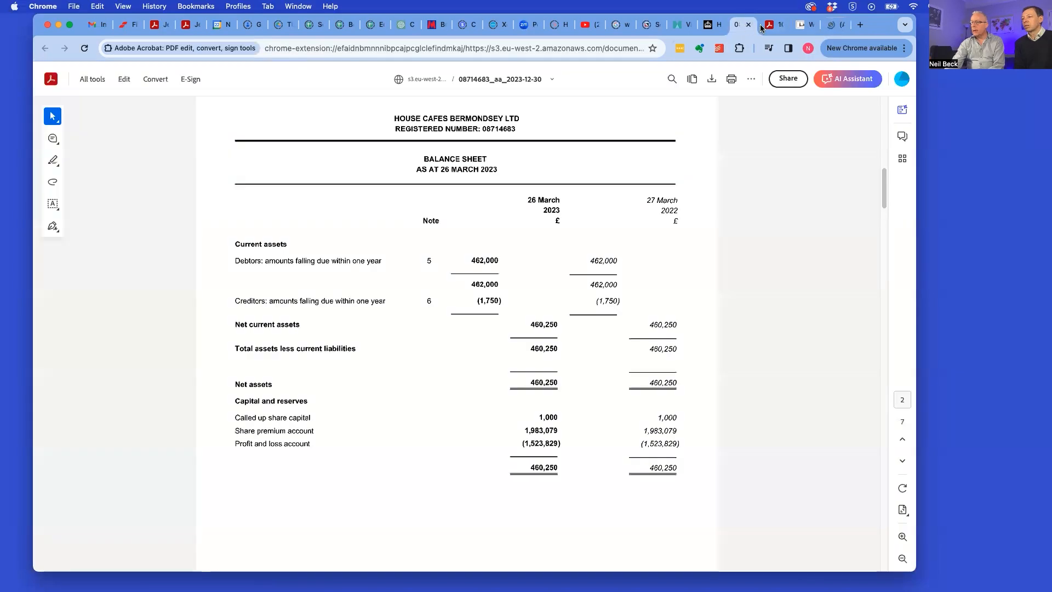
left_click(770, 25)
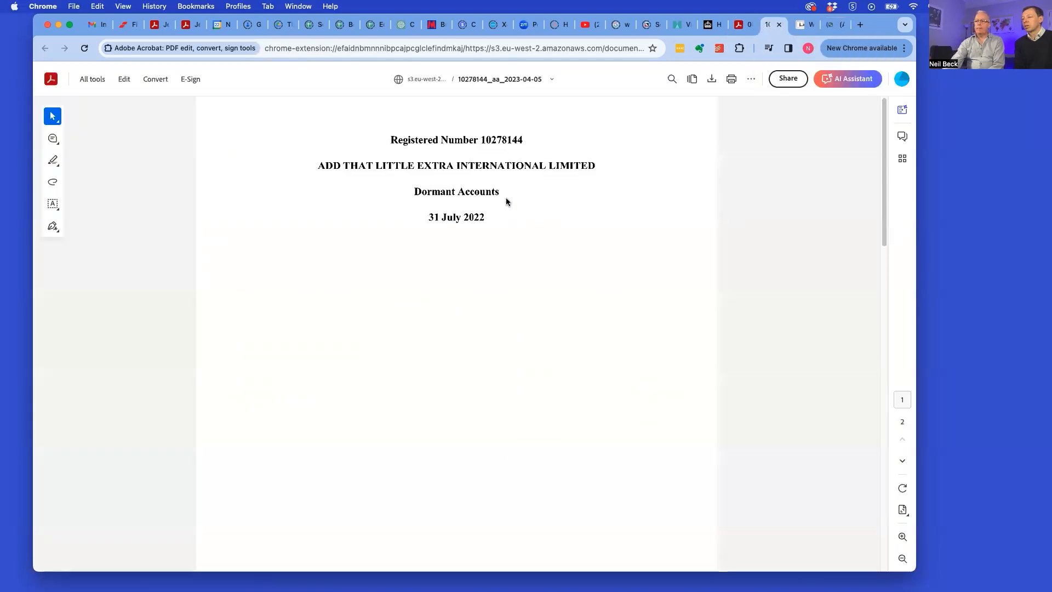
scroll(508, 198, "down", 5)
scroll(508, 205, "down", 5)
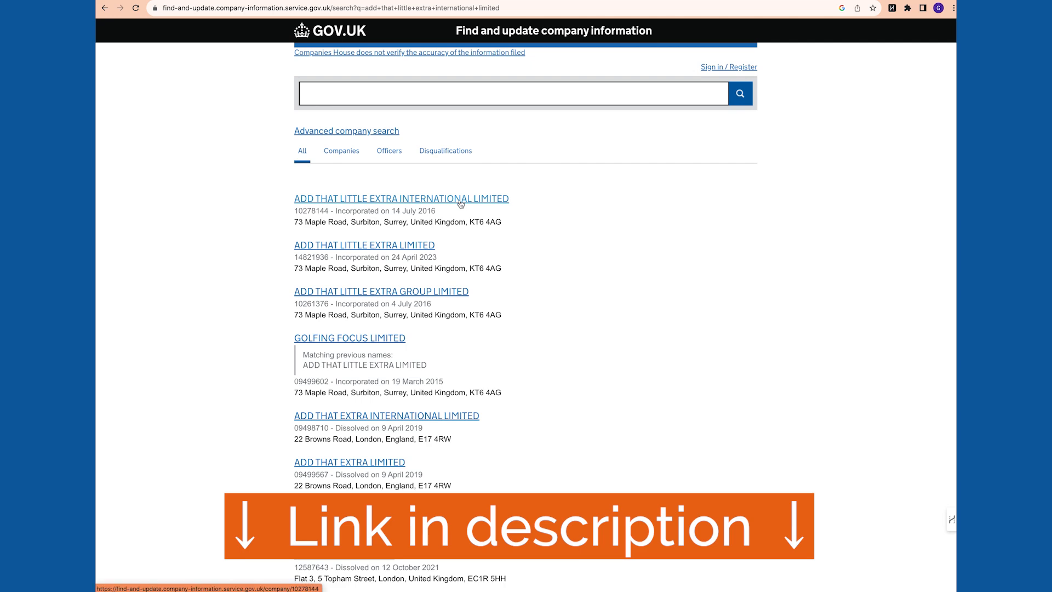
Open ADD THAT LITTLE EXTRA INTERNATIONAL LIMITED's filing history and view the PDF of the dormant accounts made up to 31 July 2023
left_click(460, 204)
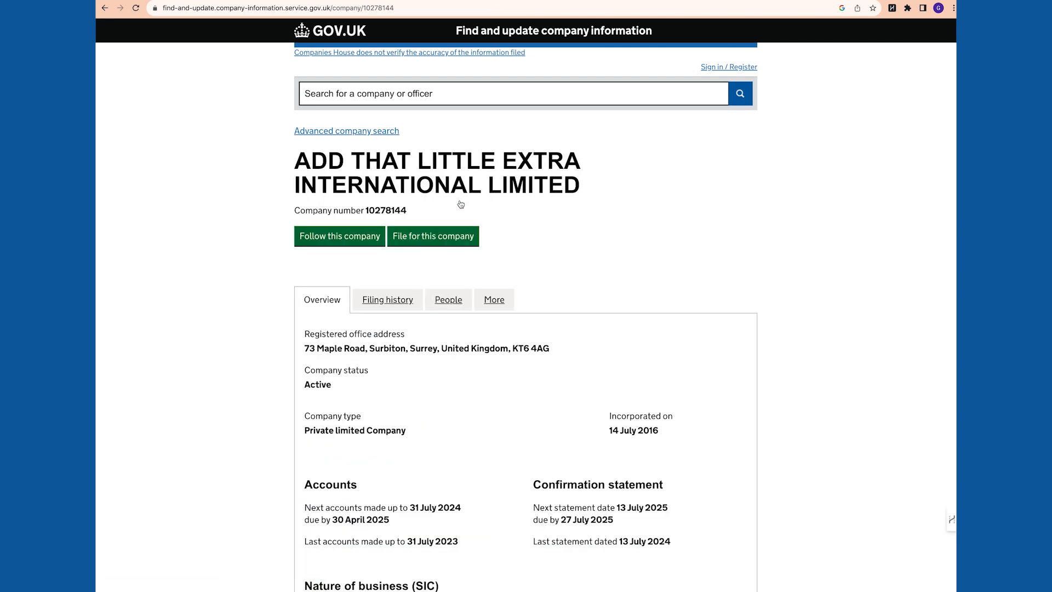
left_click(395, 305)
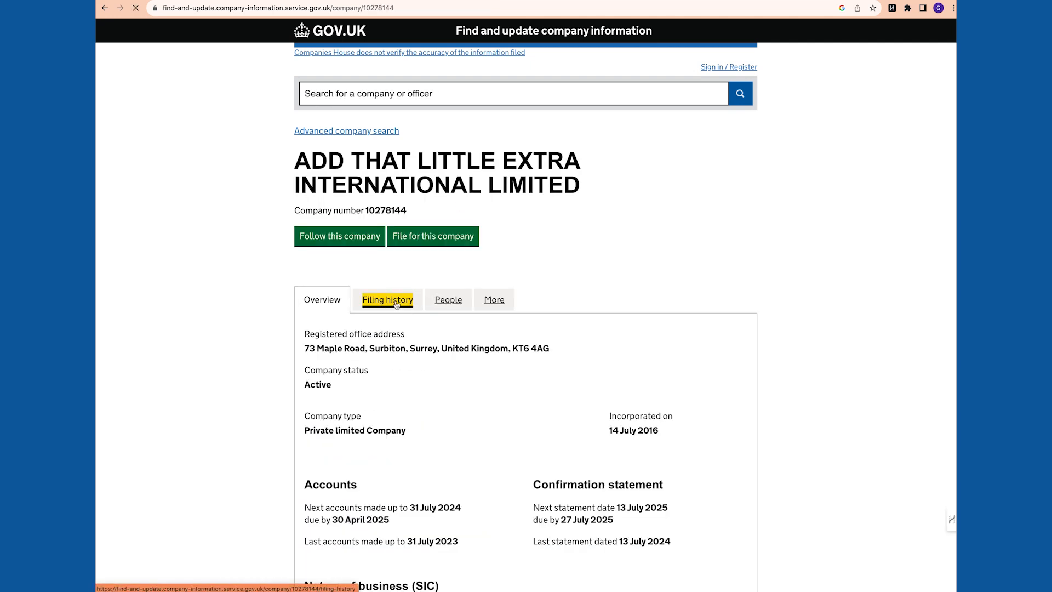
scroll(397, 305, "down", 5)
scroll(397, 305, "down", 3)
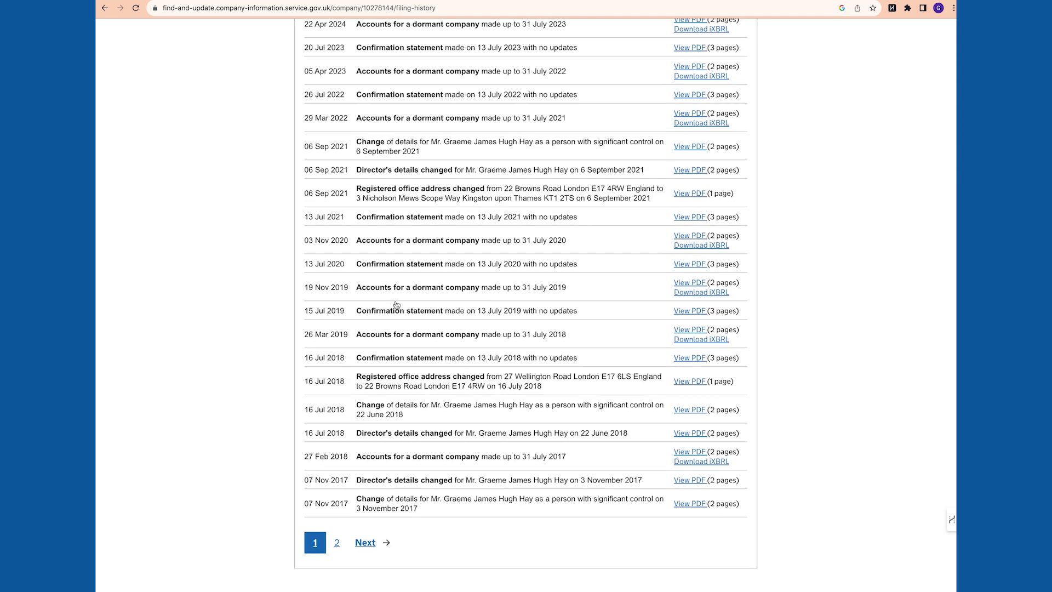
scroll(397, 306, "up", 5)
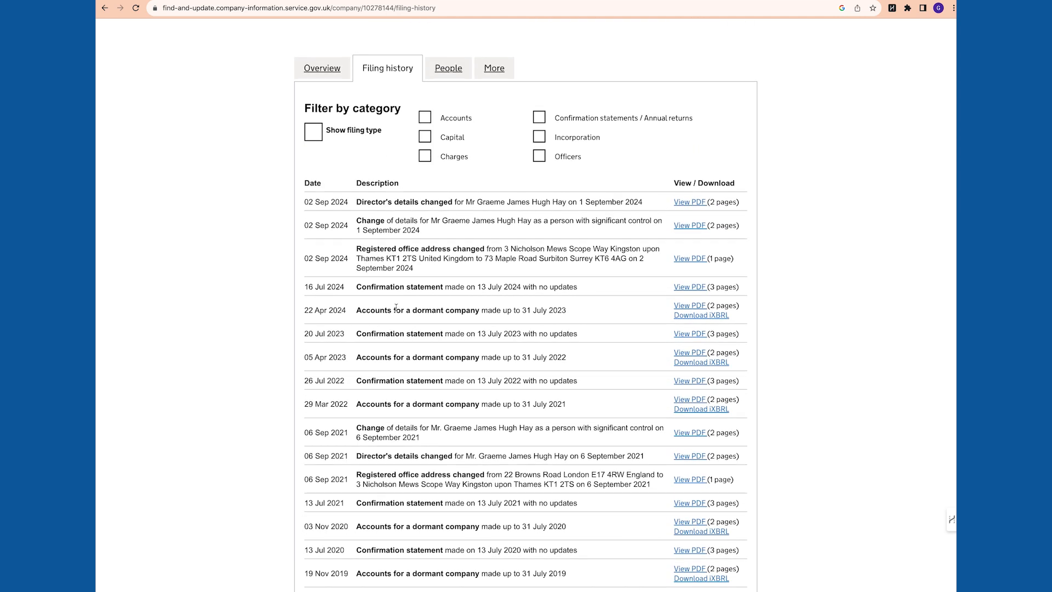
left_click(686, 307)
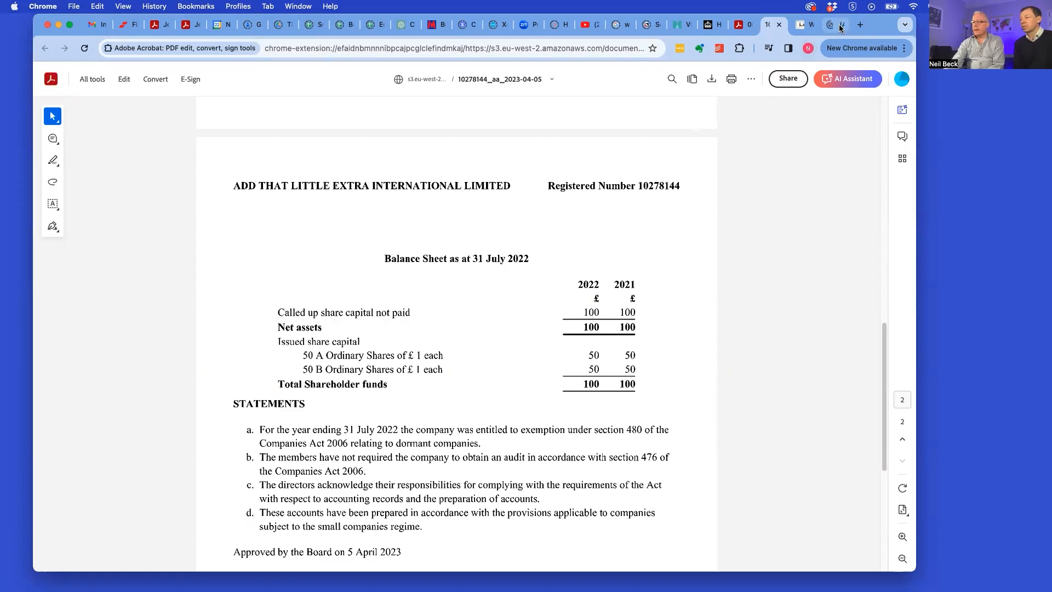
Return to the AA02 form and enter 100 as called up share capital not paid for both the current and previous periods
left_click(834, 24)
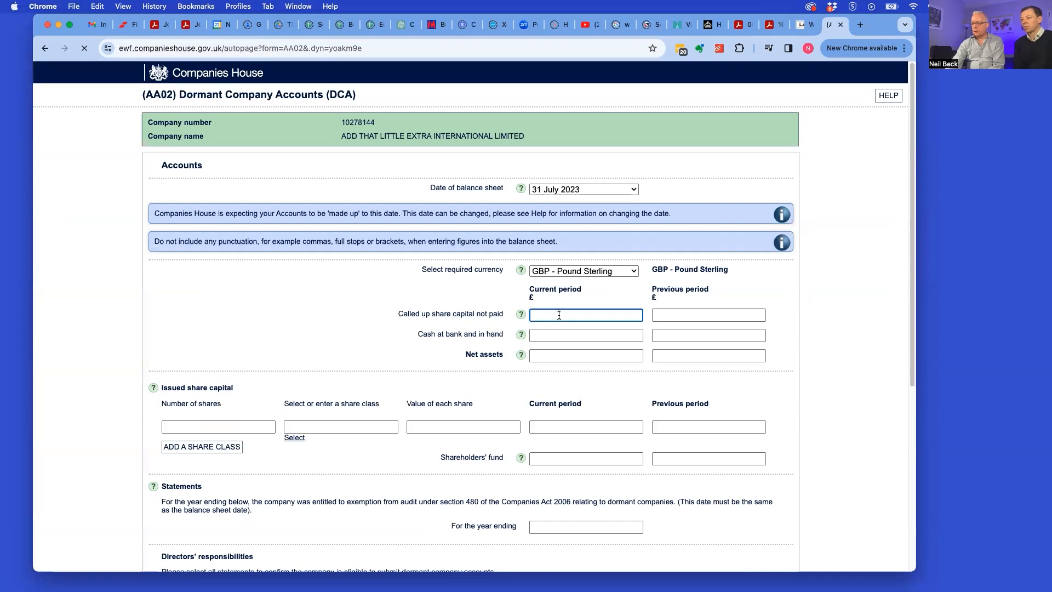
type("100")
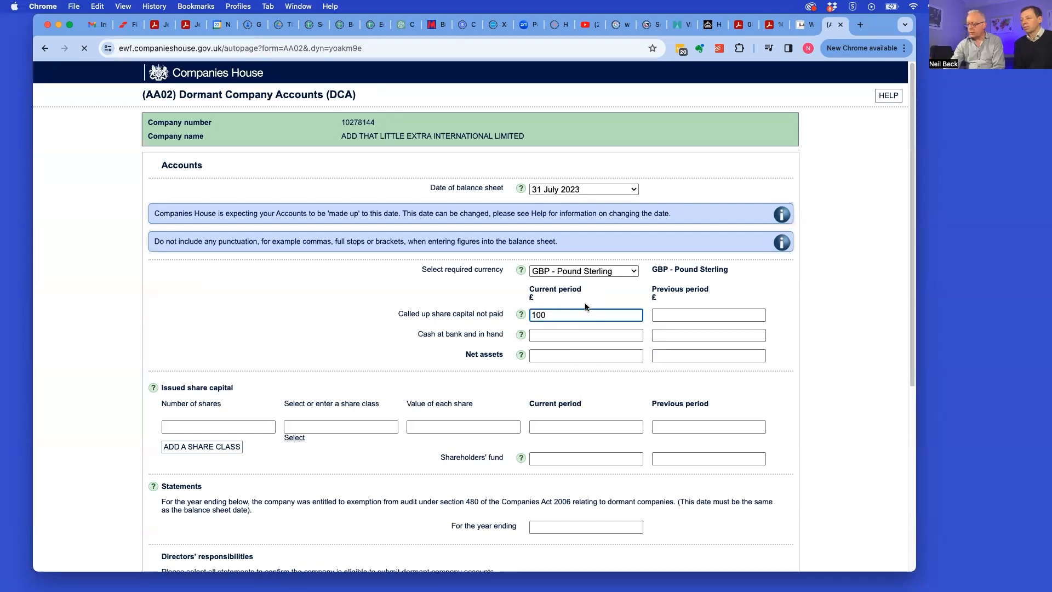
left_click(661, 309)
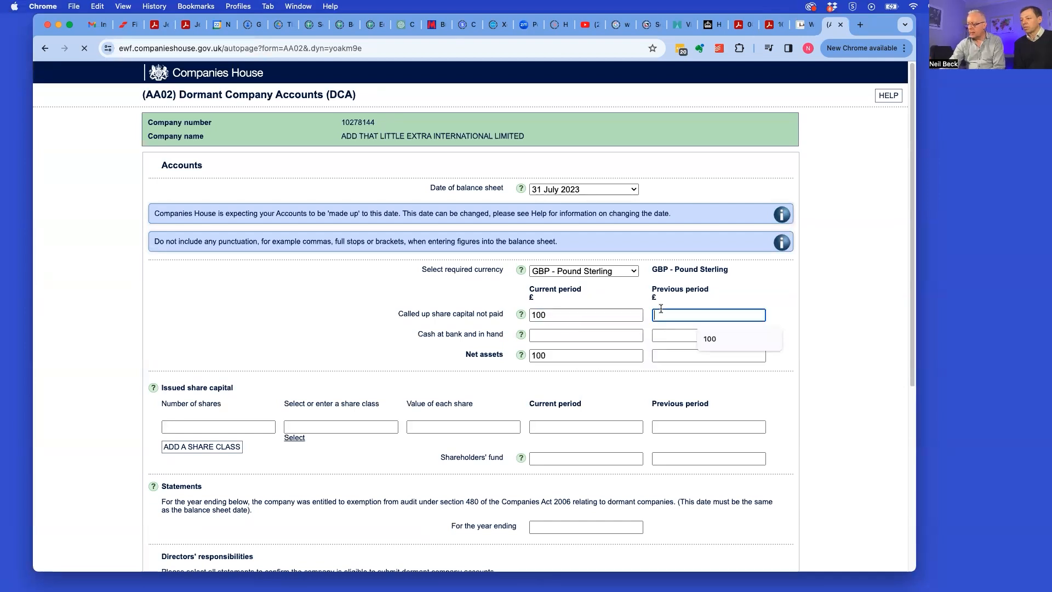
left_click(706, 340)
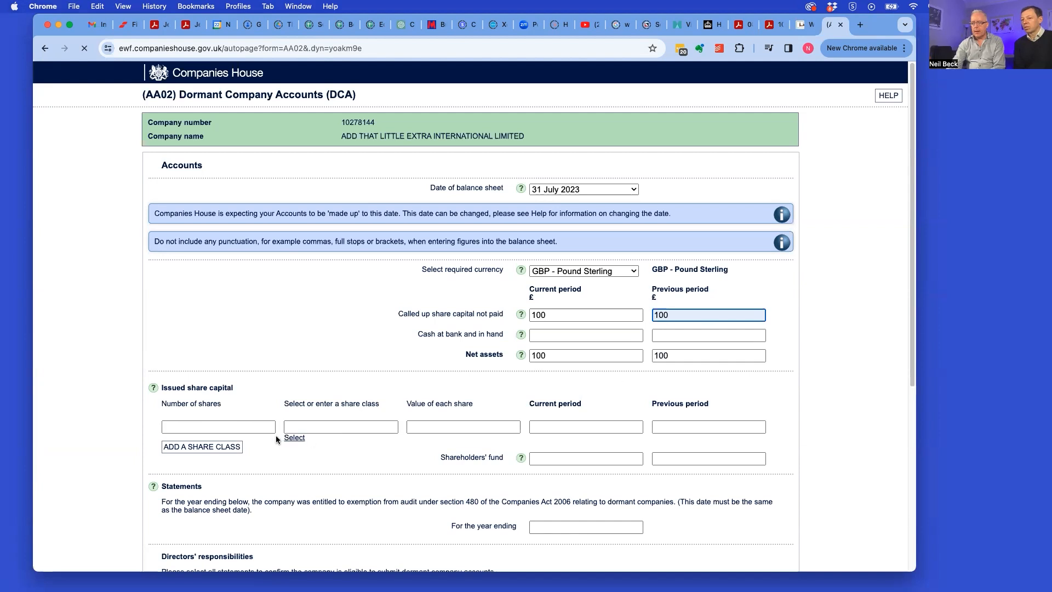
Record the issued share capital as 50 Ordinary A shares valued at 1 each, with 50 for the previous period
left_click(260, 424)
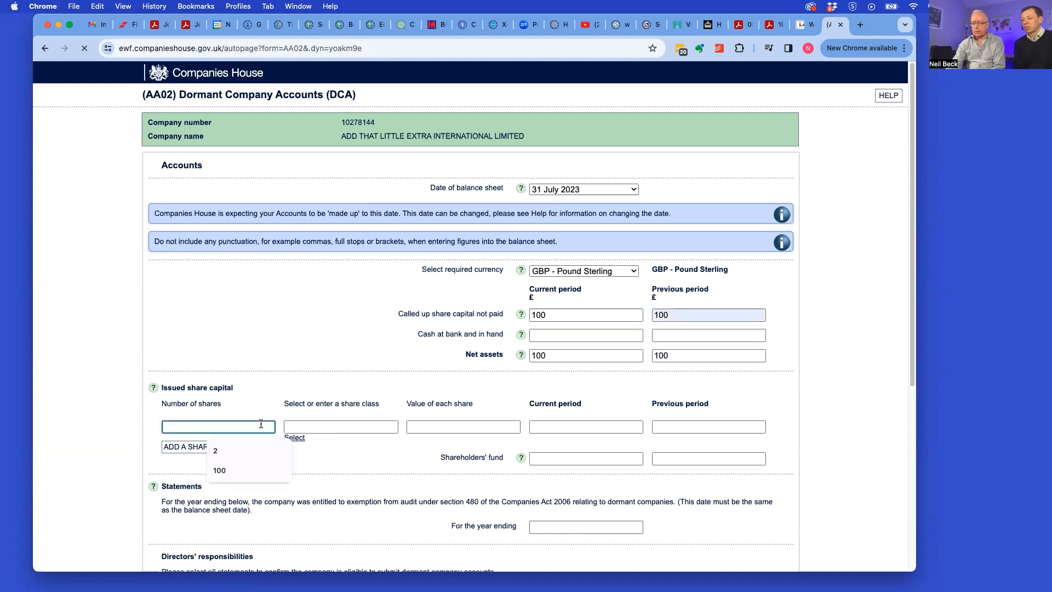
type("50")
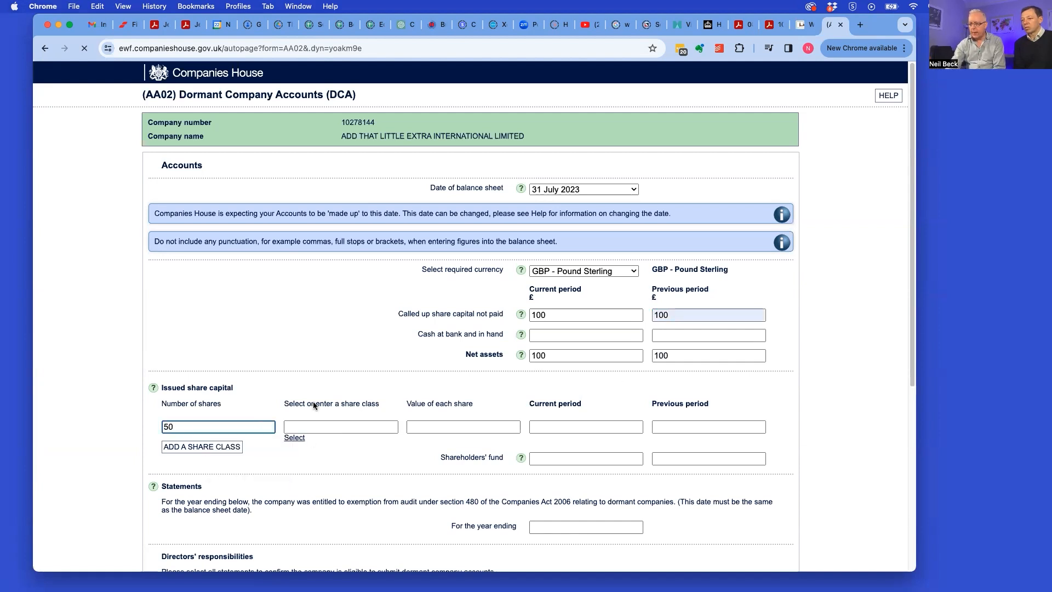
left_click(310, 426)
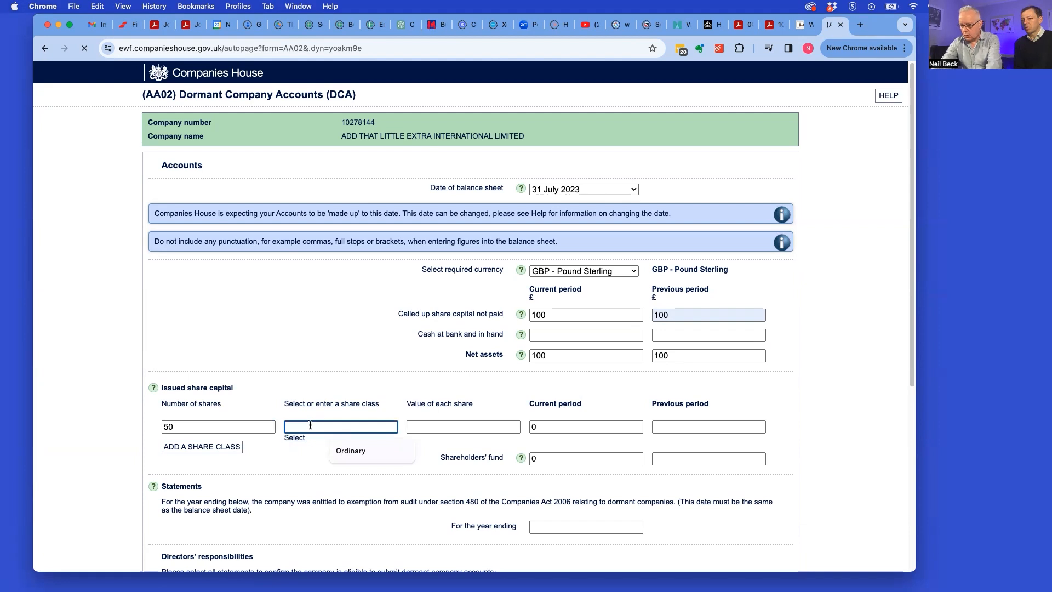
type("Ordinary A")
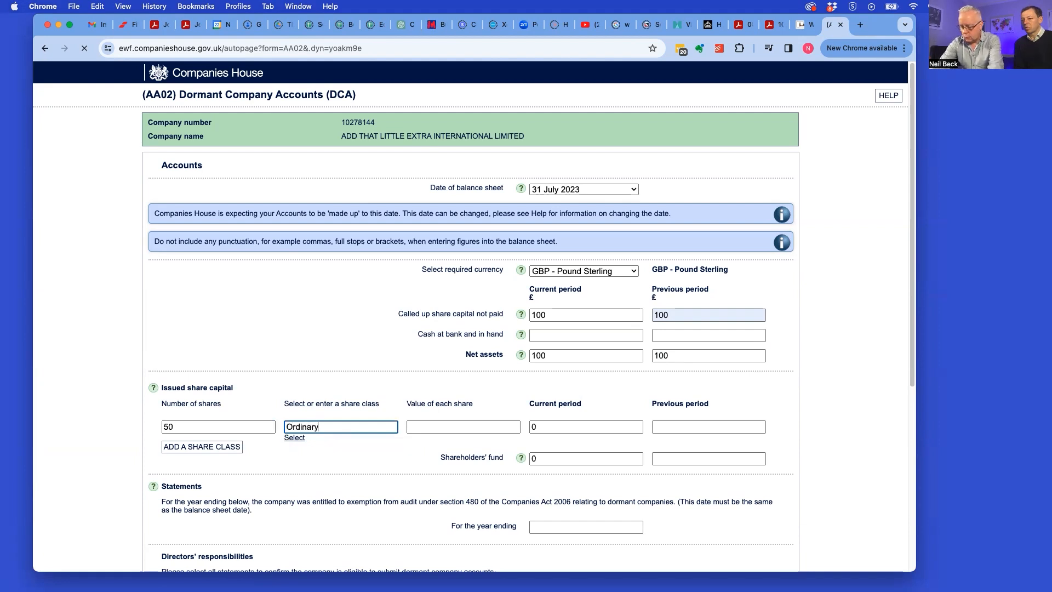
left_click(419, 426)
left_click(461, 450)
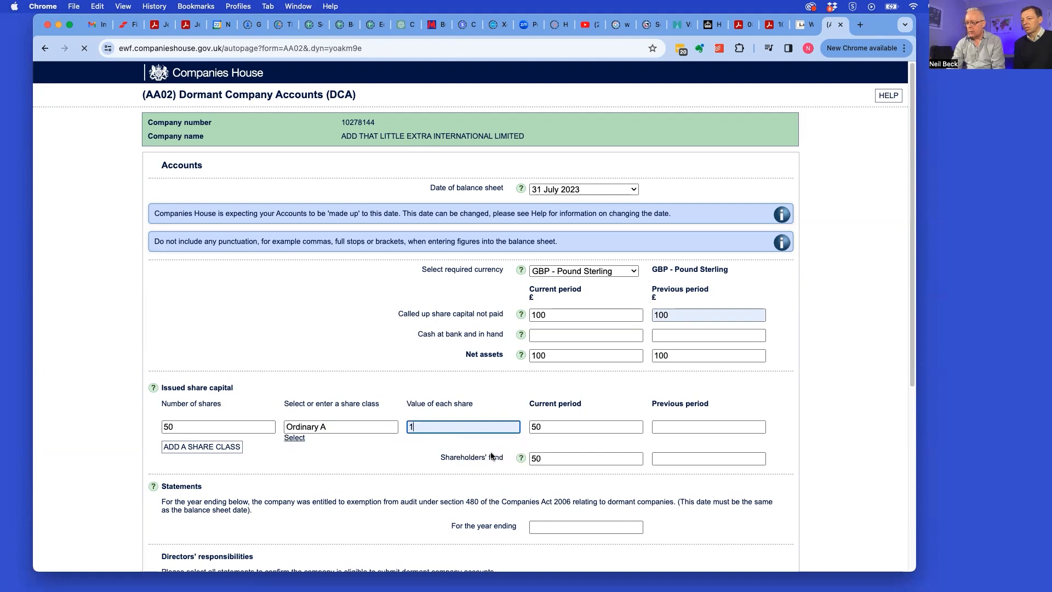
left_click(662, 432)
type("50")
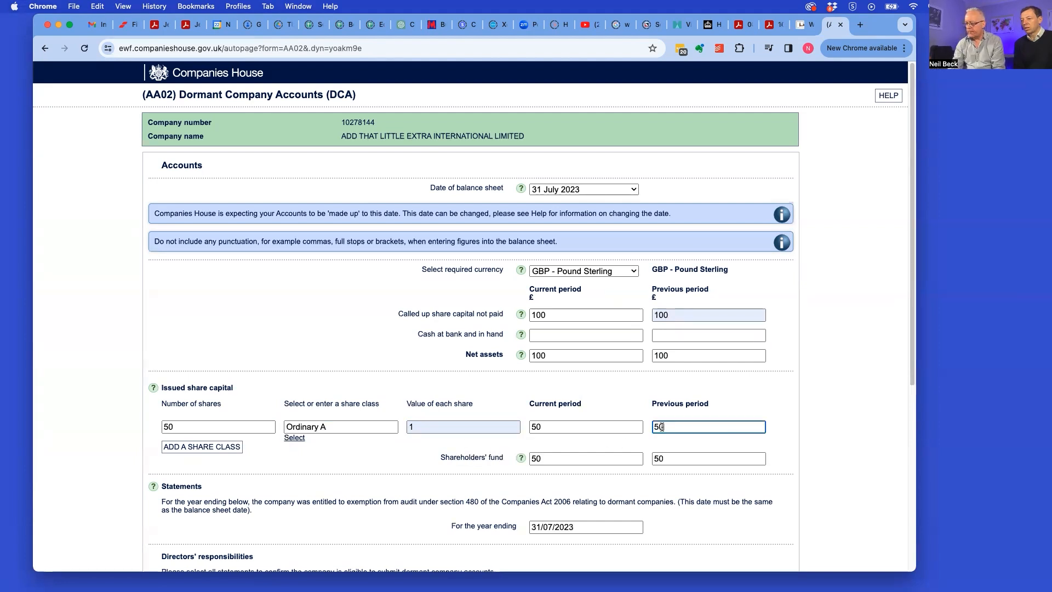
left_click(398, 456)
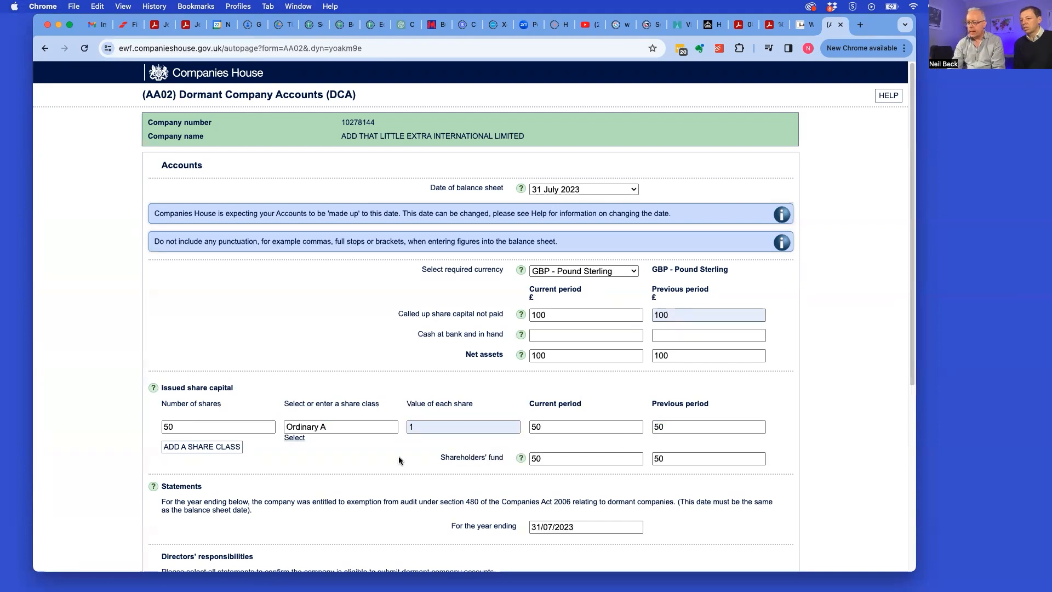
Try to select A Ordinary as the class of the first issued share capital entry
left_click(295, 437)
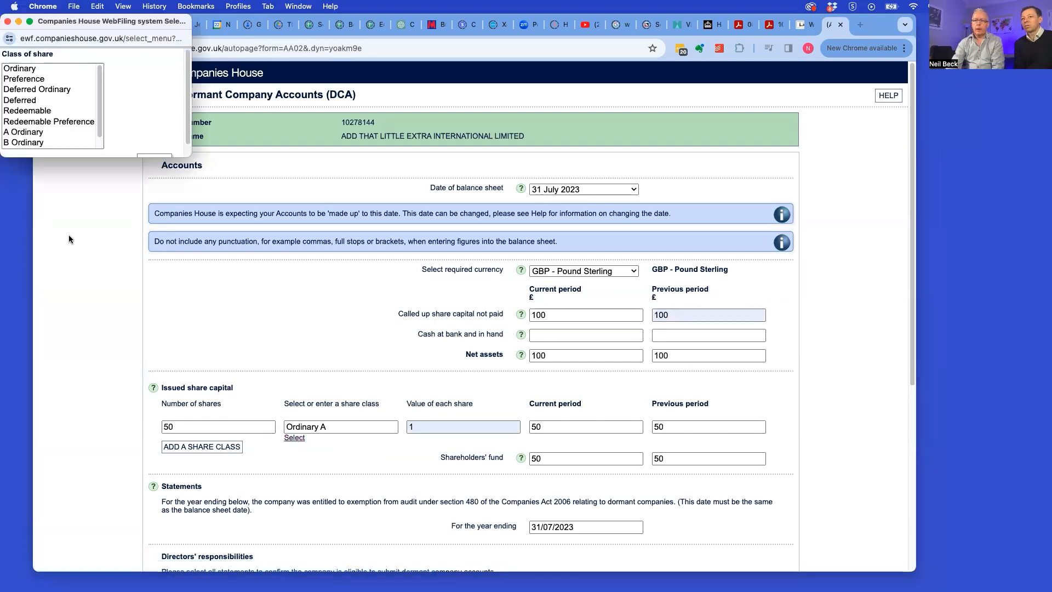
left_click(37, 133)
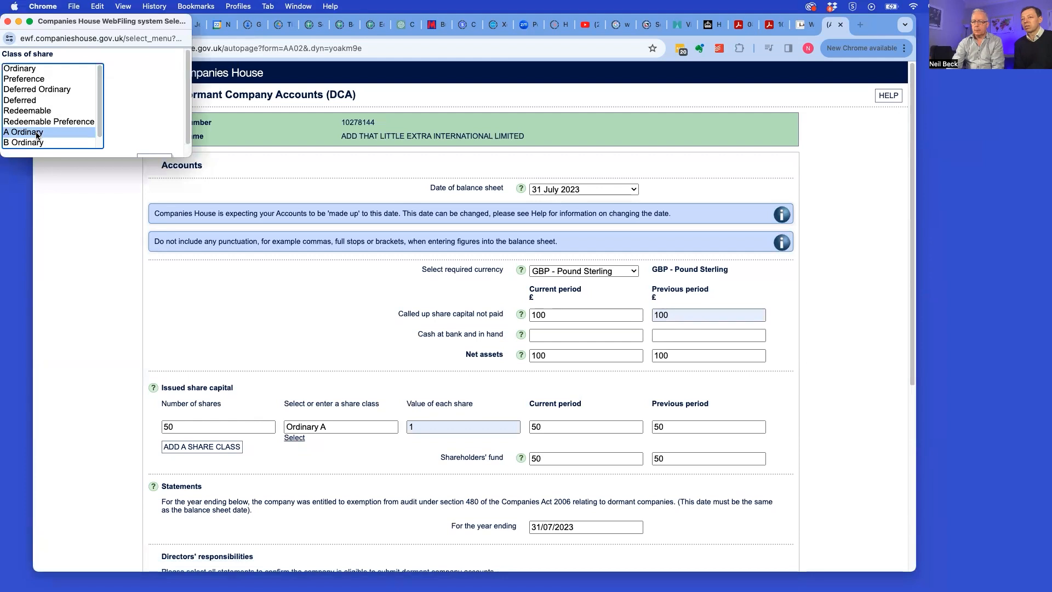
Add a second share class with 50 shares and select B Ordinary as its class
left_click(215, 446)
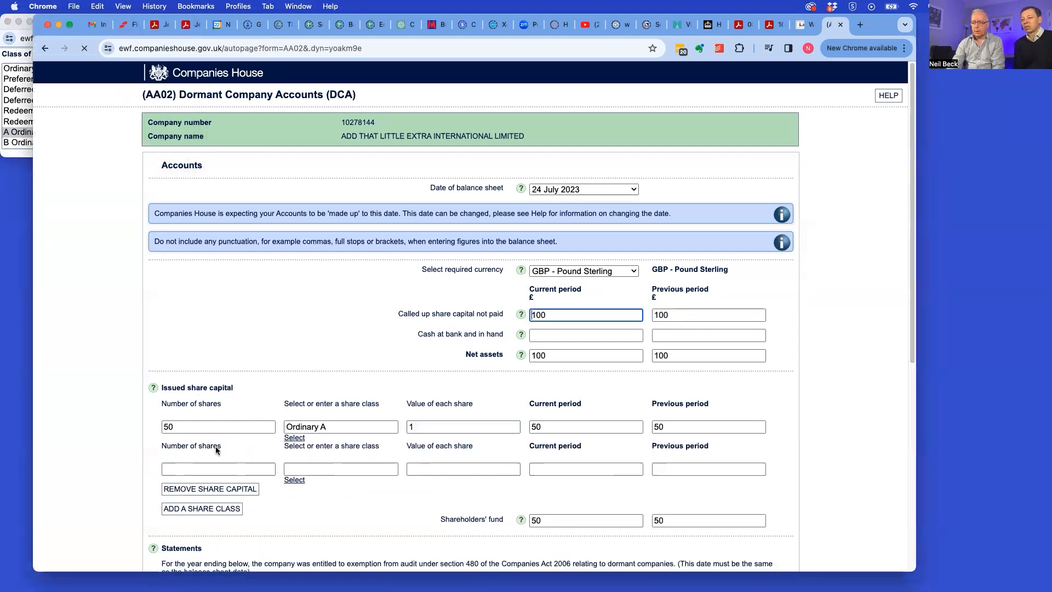
left_click(215, 469)
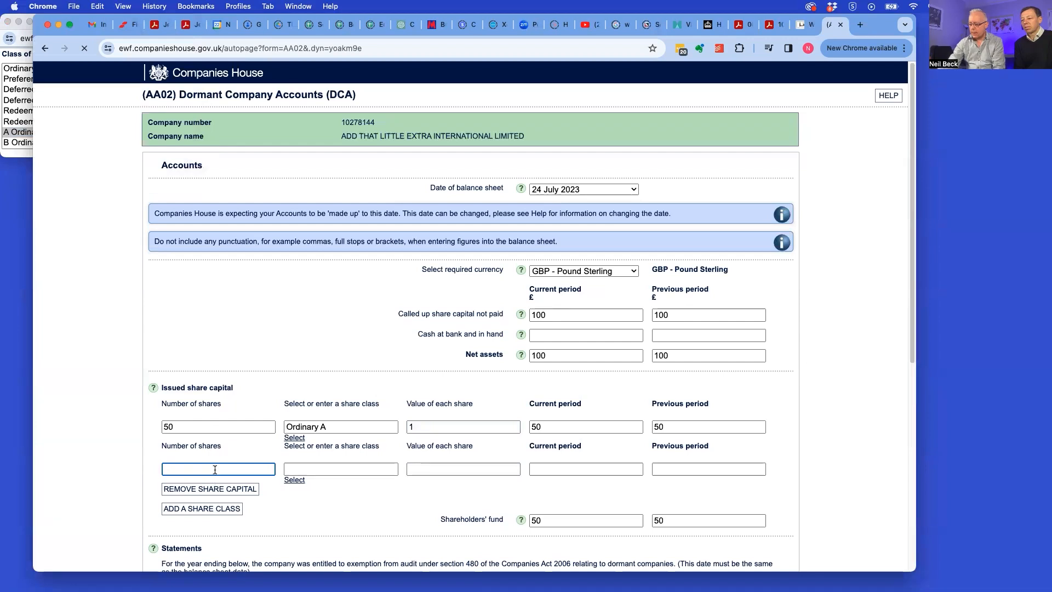
type("50")
key("Tab")
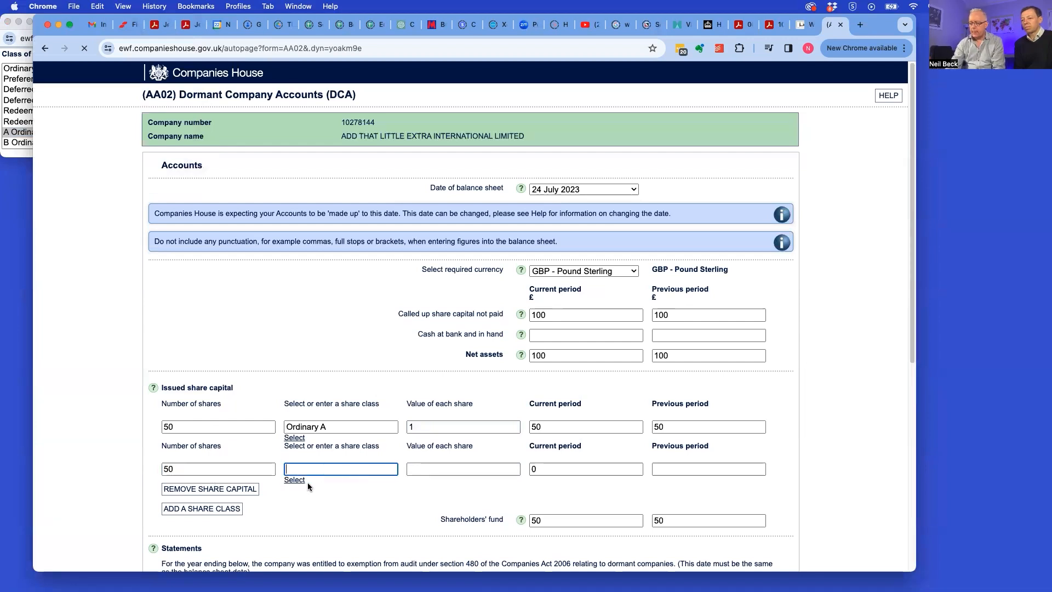
left_click(301, 480)
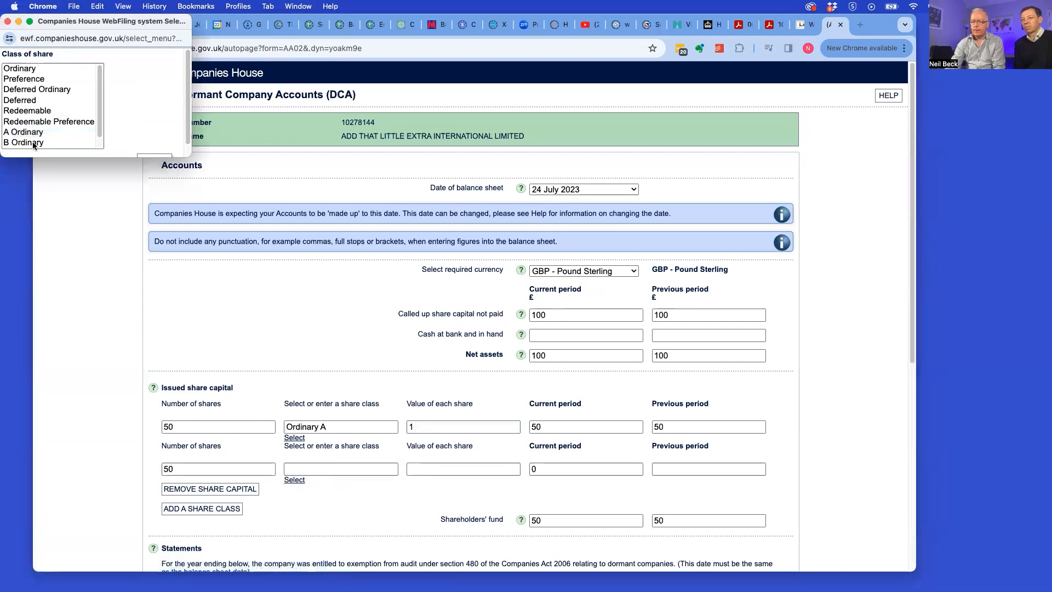
left_click(33, 143)
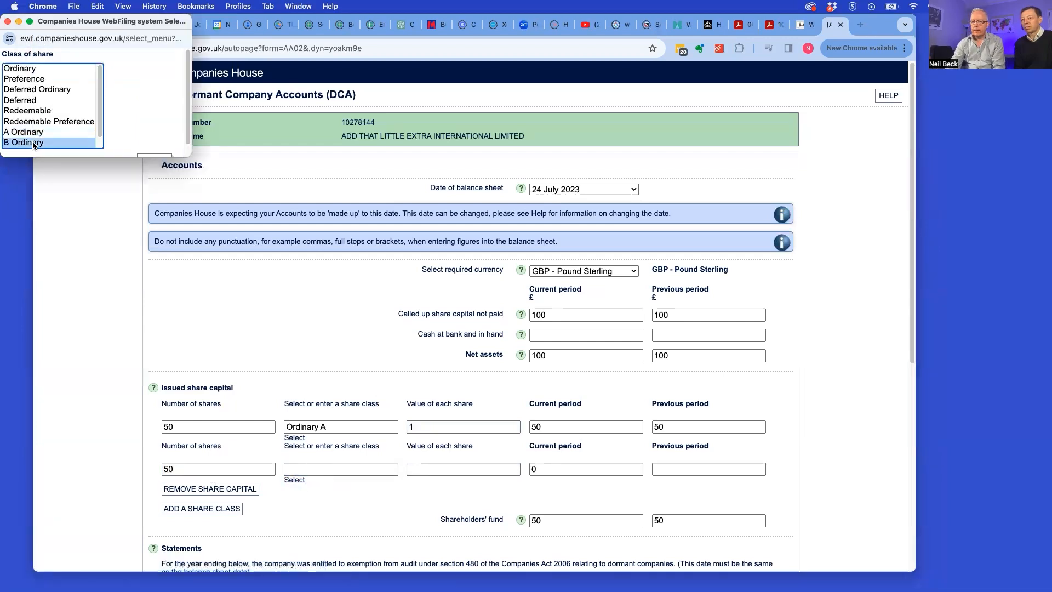
left_click(160, 158)
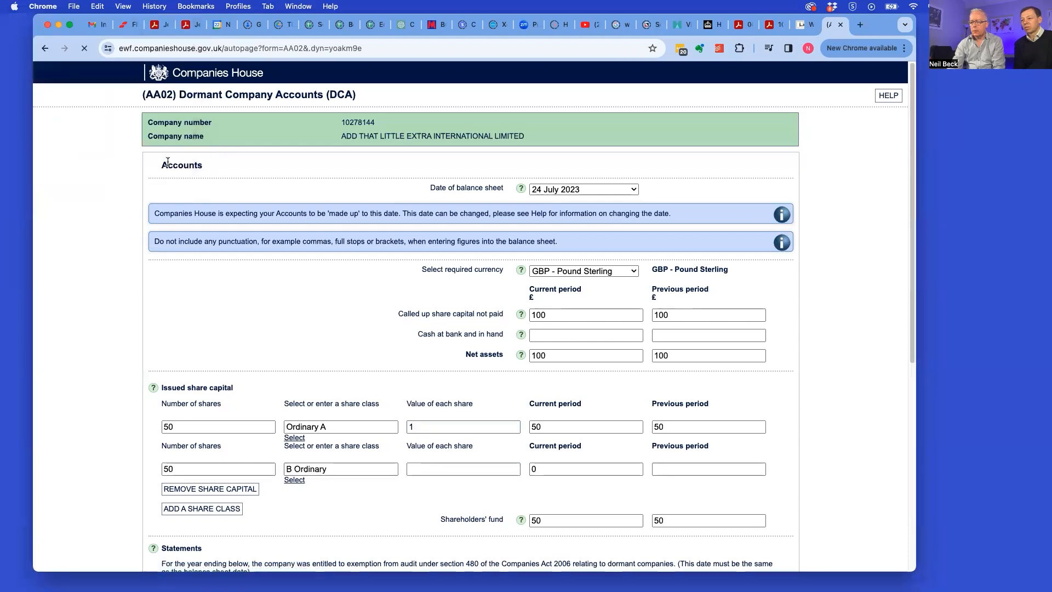
Value each B Ordinary share at 1 and record 50 for the previous period
left_click(444, 467)
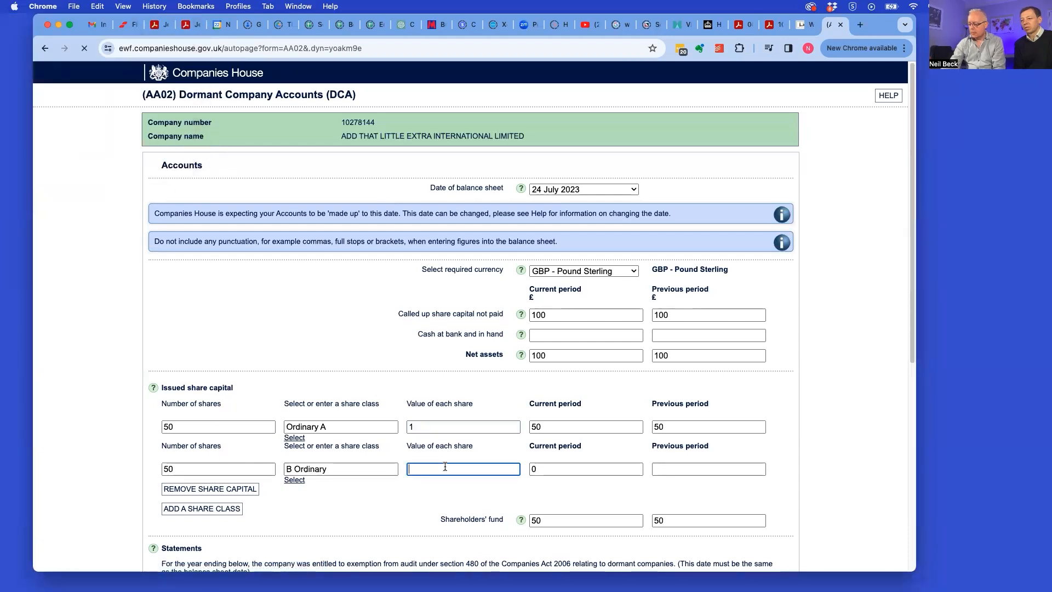
left_click(554, 470)
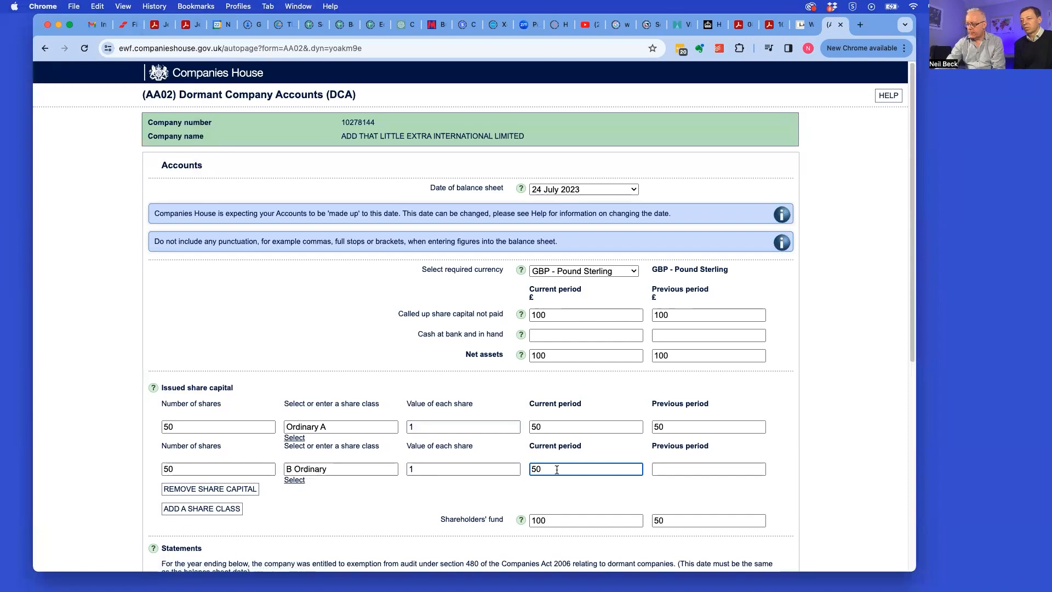
left_click(665, 468)
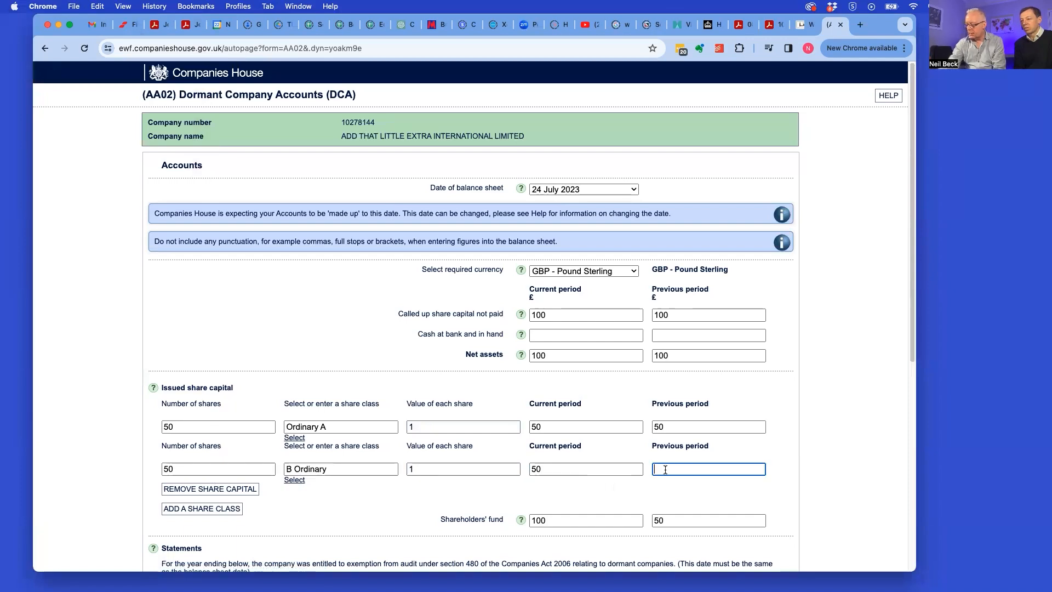
type("50")
left_click(396, 500)
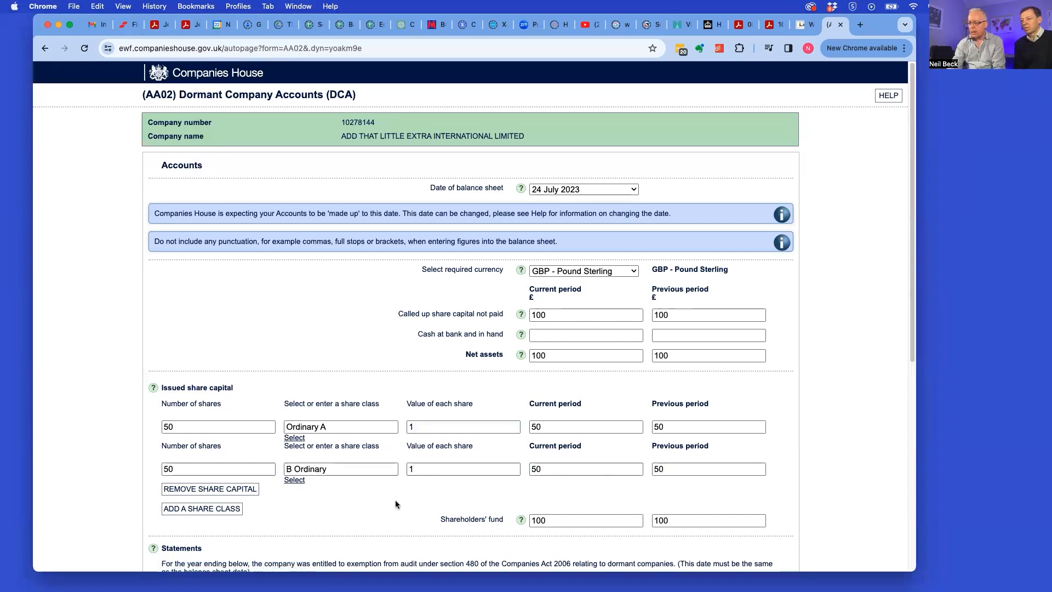
Change the first share class to A Ordinary and check the share capital against the company's earlier filings
scroll(402, 489, "down", 3)
scroll(401, 491, "down", 1)
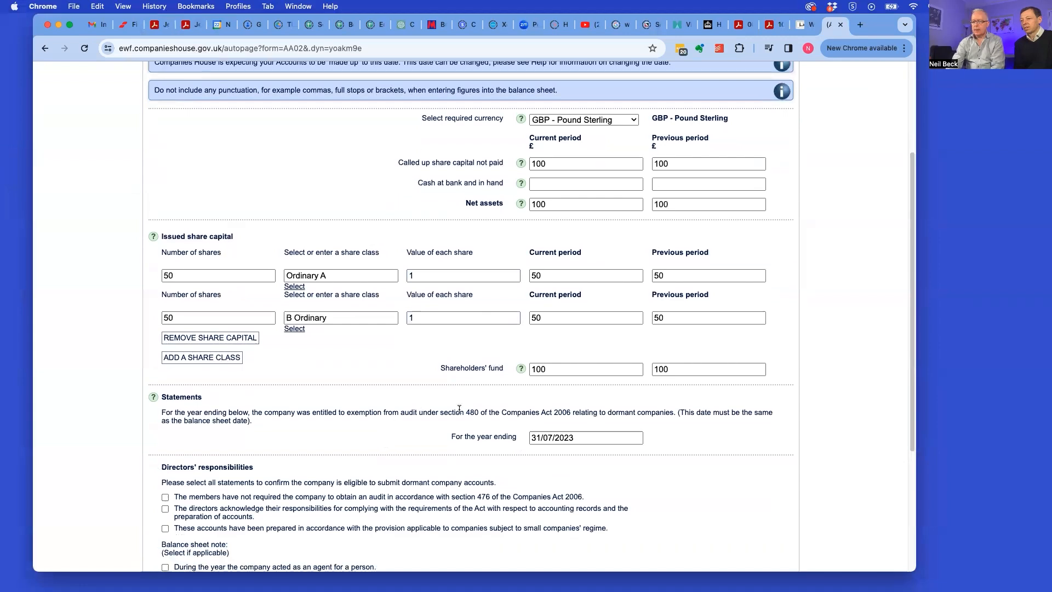
scroll(502, 401, "up", 1)
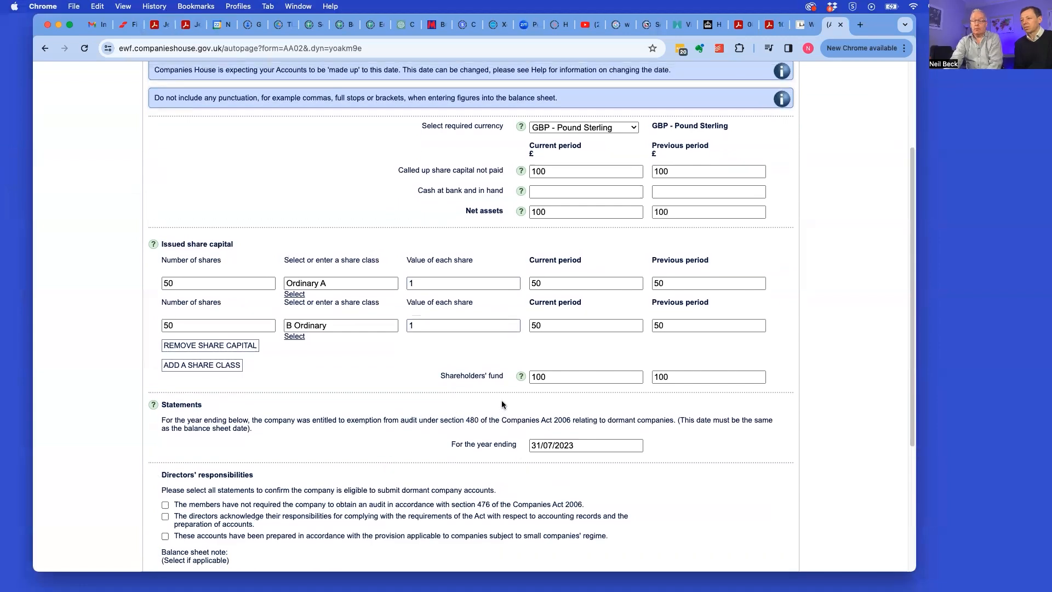
scroll(501, 402, "down", 1)
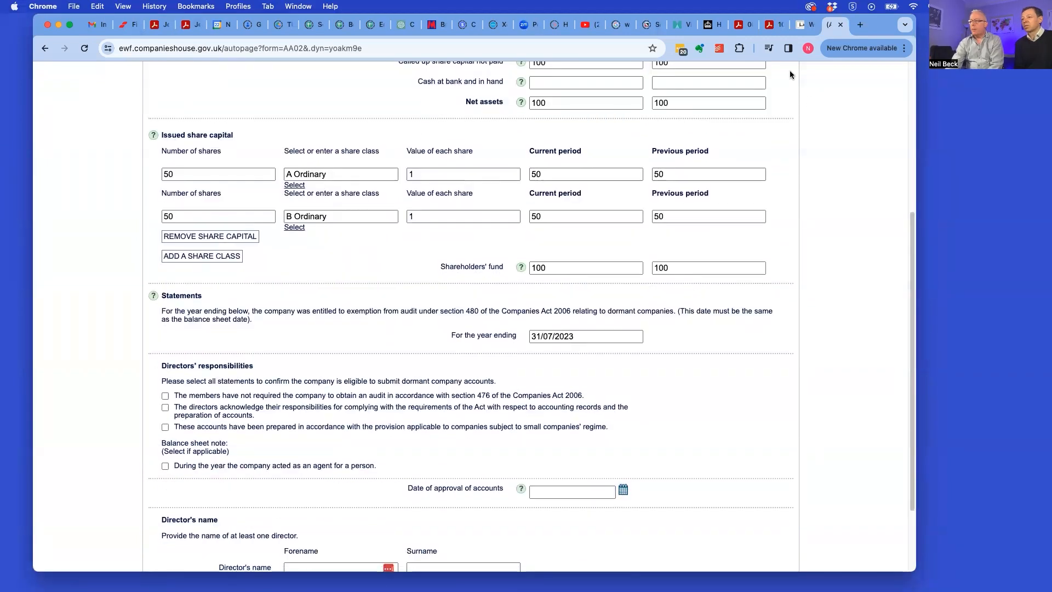
left_click(770, 24)
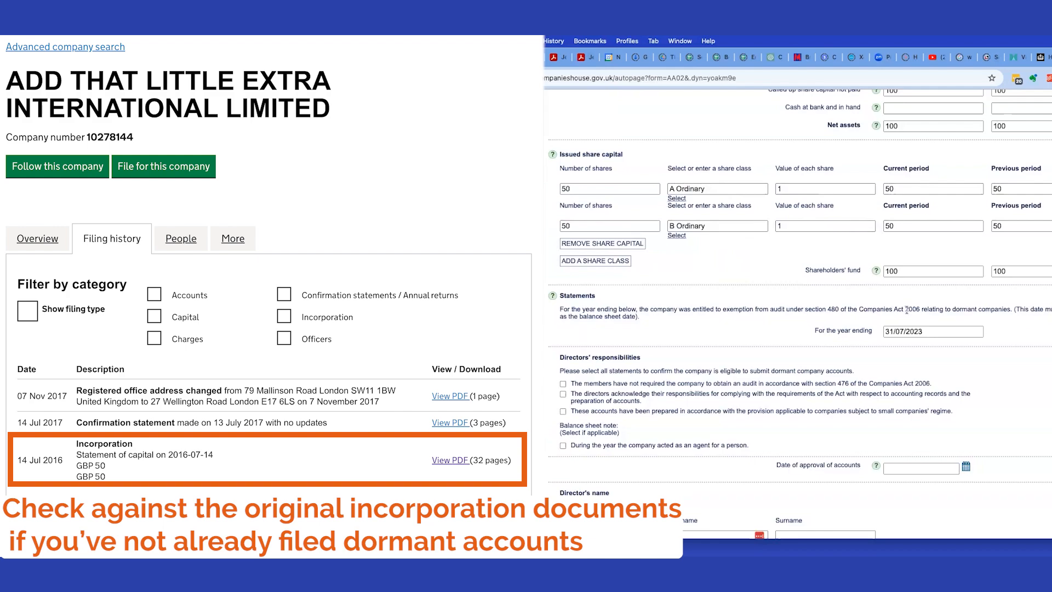
Confirm all three directors' responsibilities statements, leaving the agent balance sheet note unselected
scroll(851, 318, "down", 2)
scroll(851, 319, "down", 2)
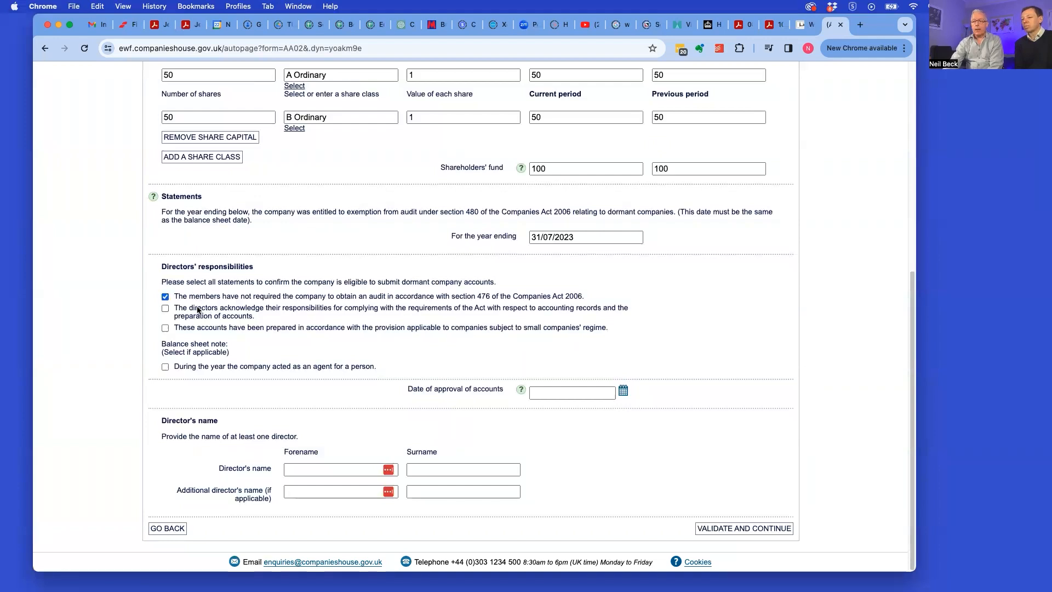
left_click(166, 309)
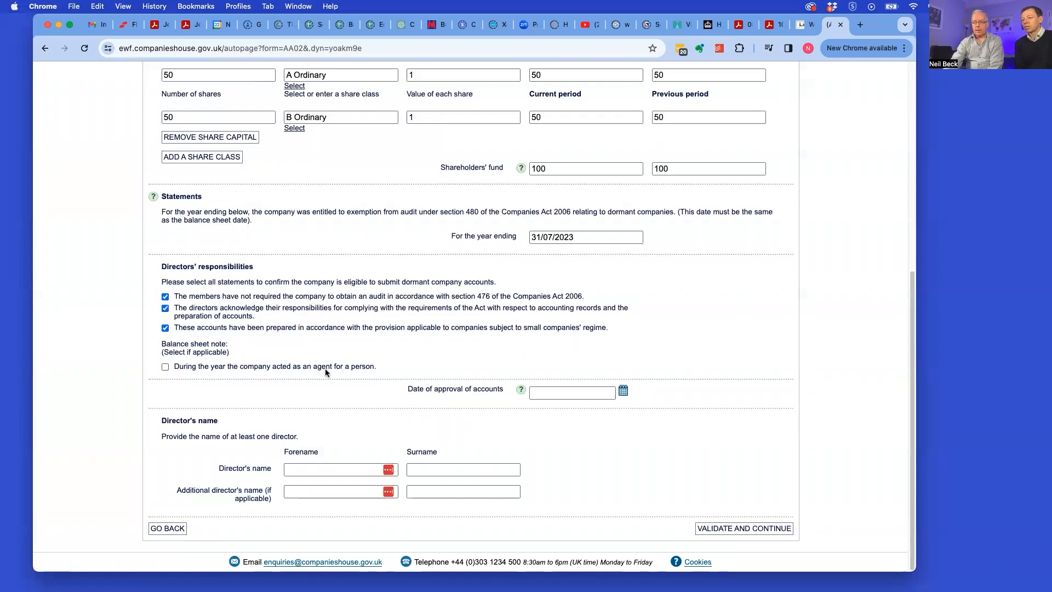
Set the date of approval of accounts to 22/04/2024, fill in the director's forename and surname, and validate the form
left_click(598, 394)
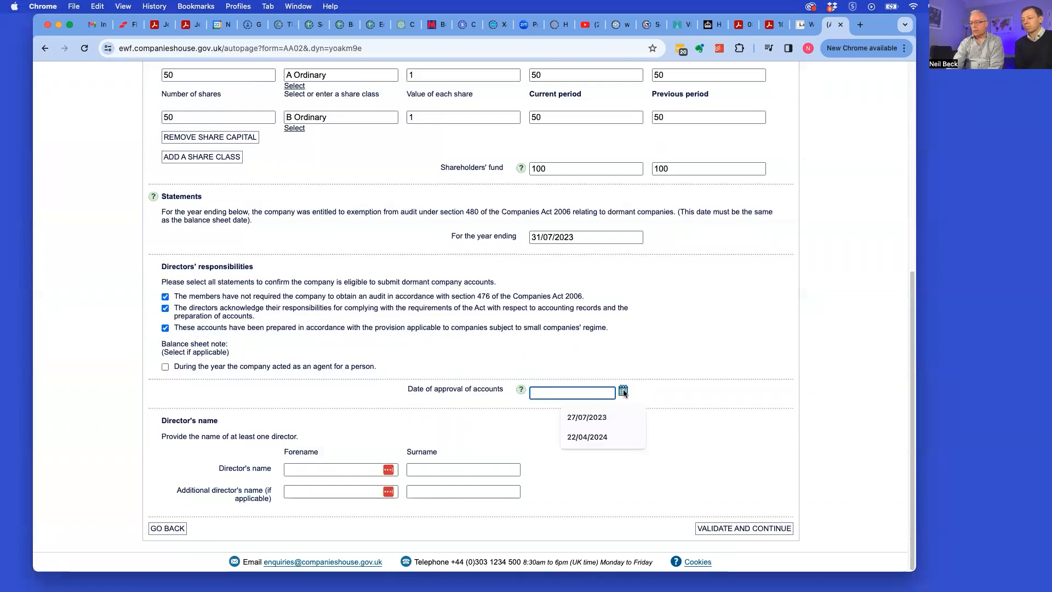
left_click(623, 392)
left_click(560, 478)
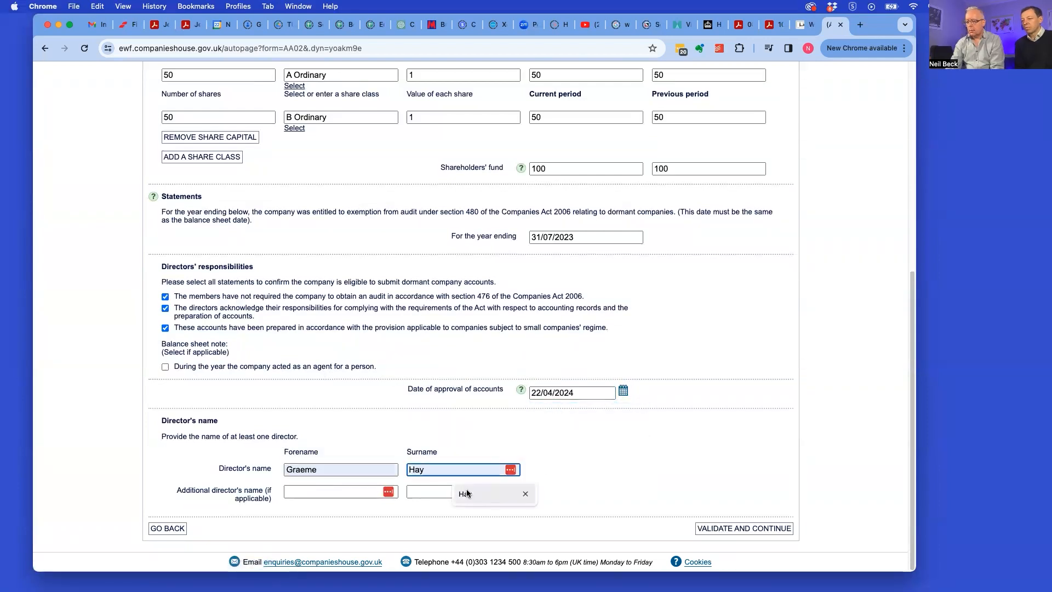
left_click(466, 493)
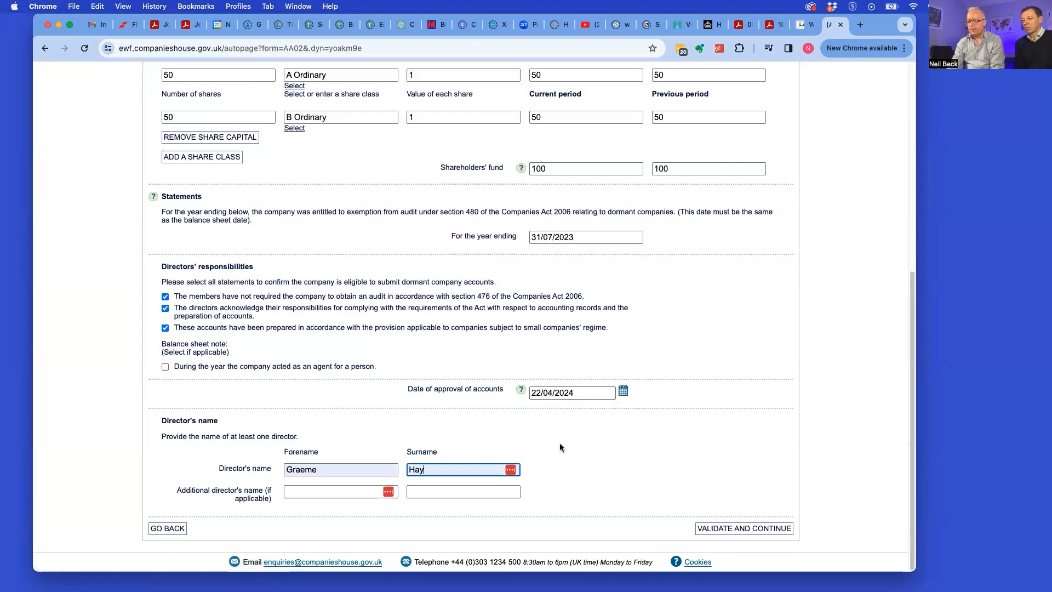
left_click(726, 528)
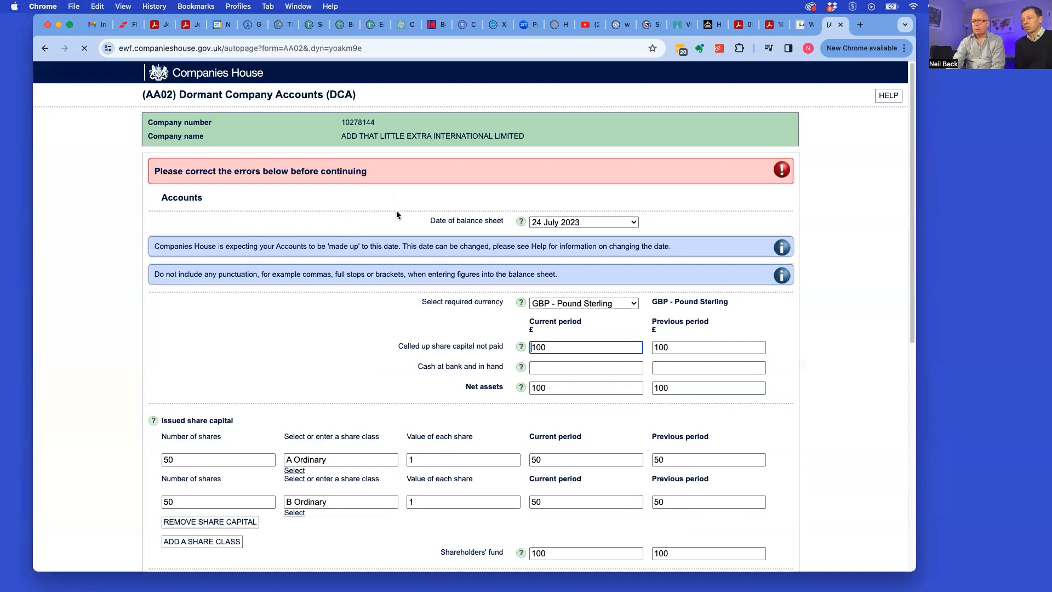
Correct the date of balance sheet to 31 July 2023 and validate the form again
scroll(441, 265, "down", 5)
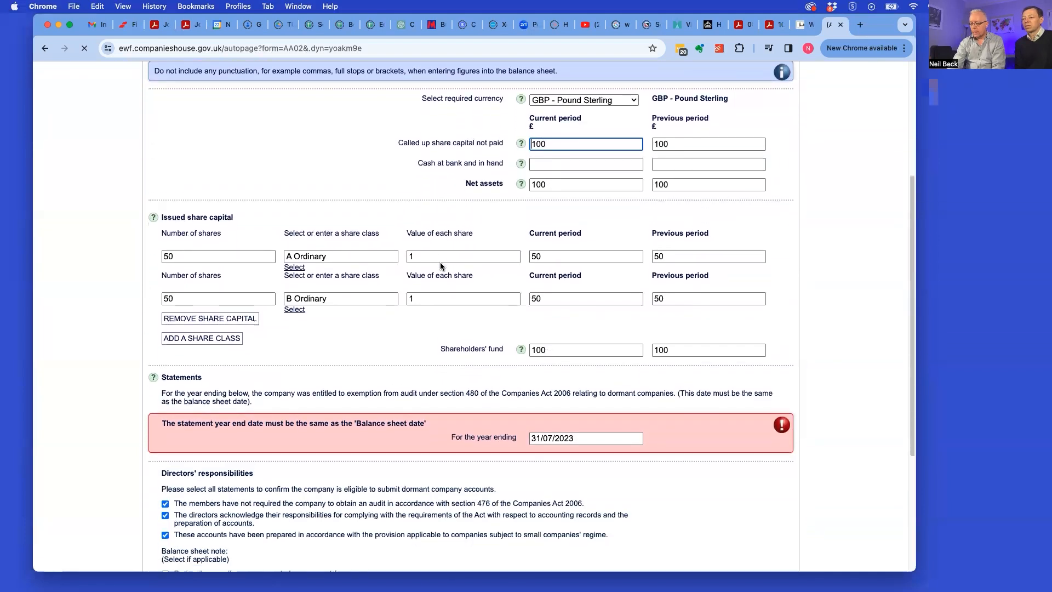
scroll(441, 266, "down", 1)
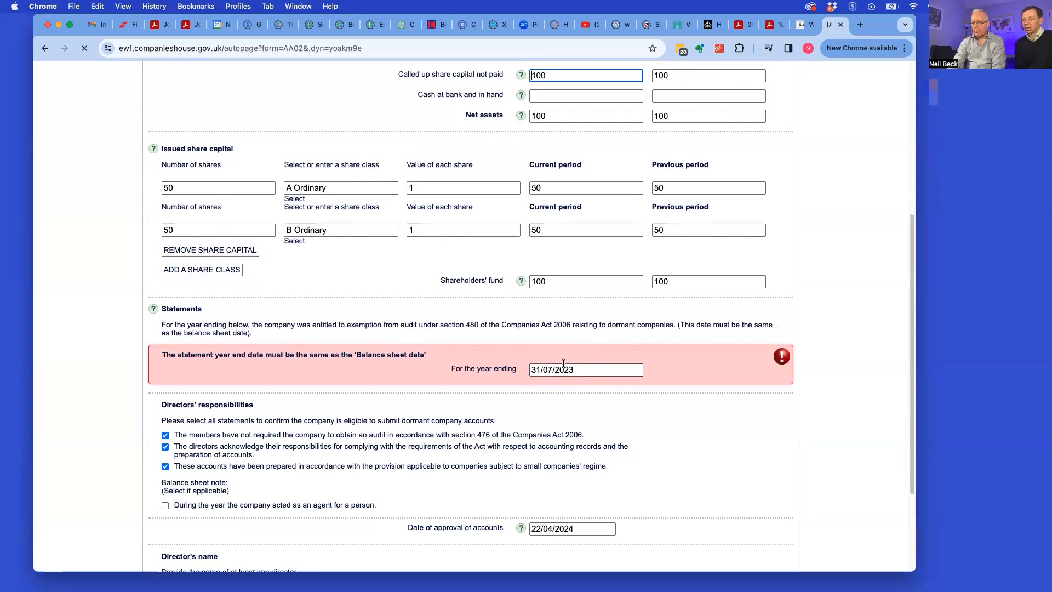
scroll(563, 363, "up", 4)
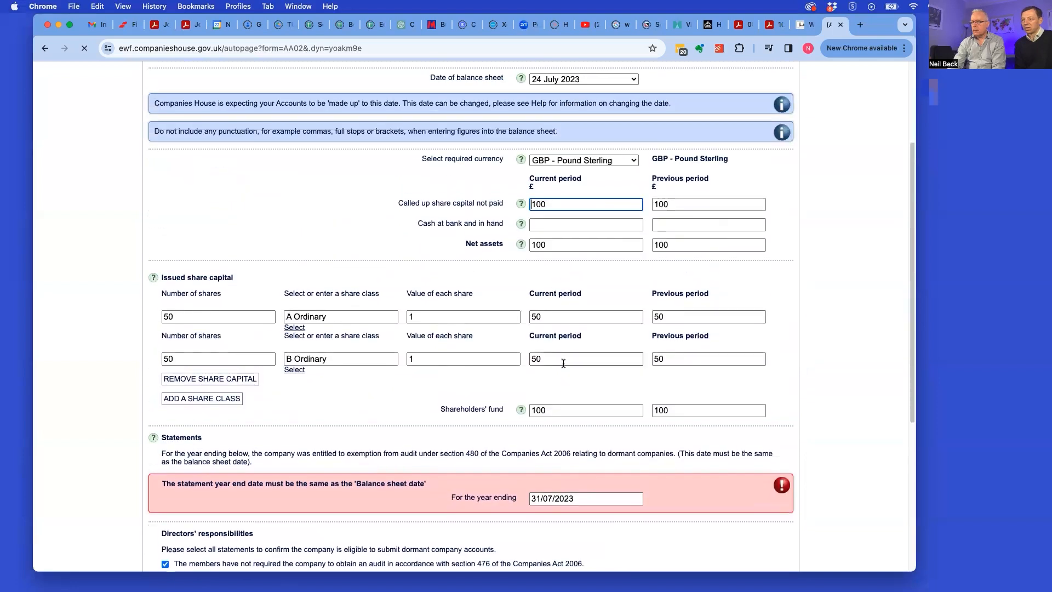
left_click(608, 107)
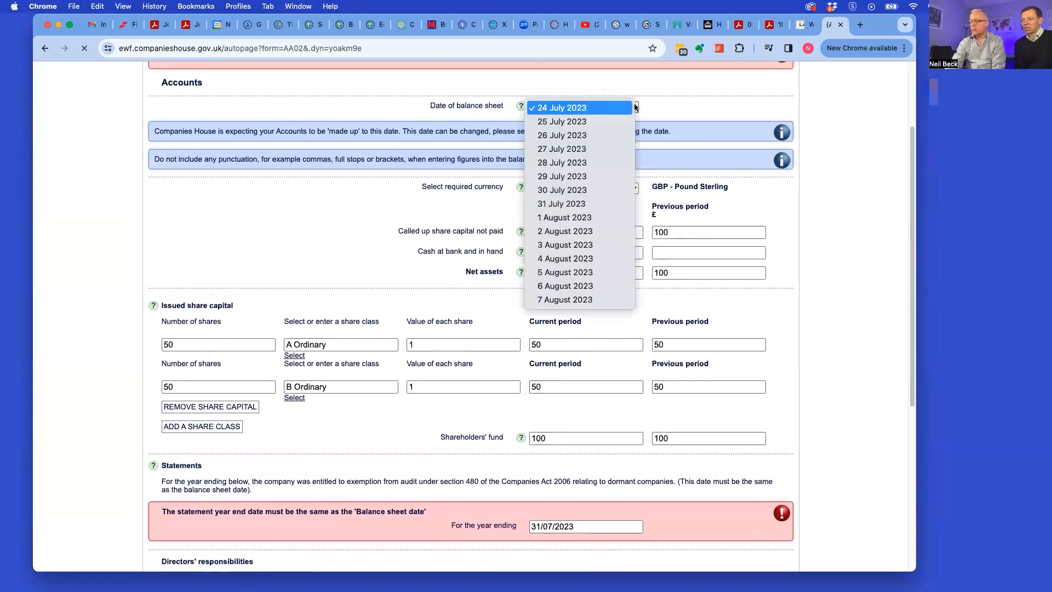
left_click(575, 204)
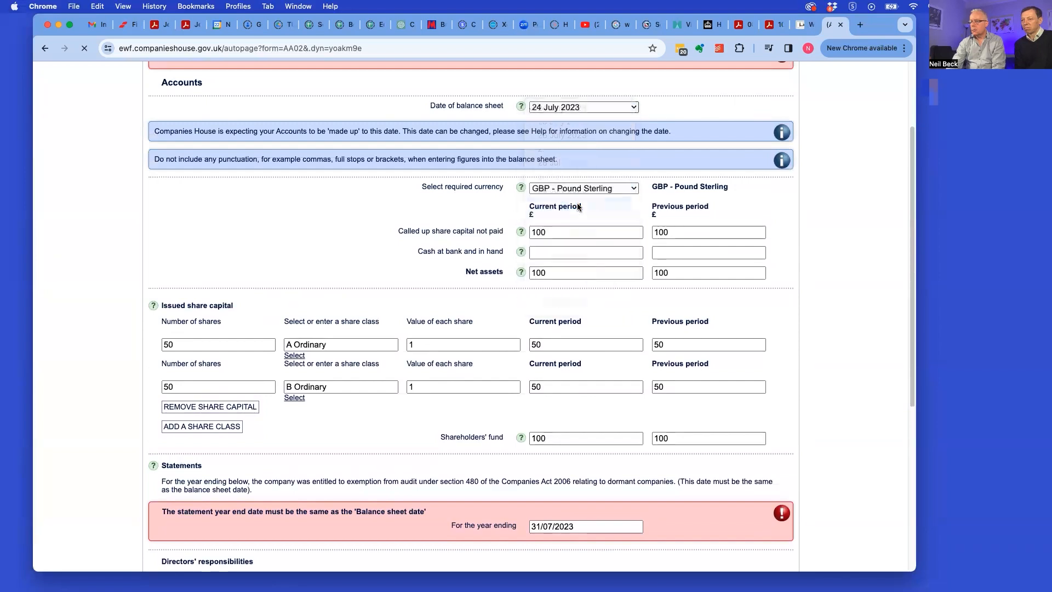
scroll(347, 227, "down", 5)
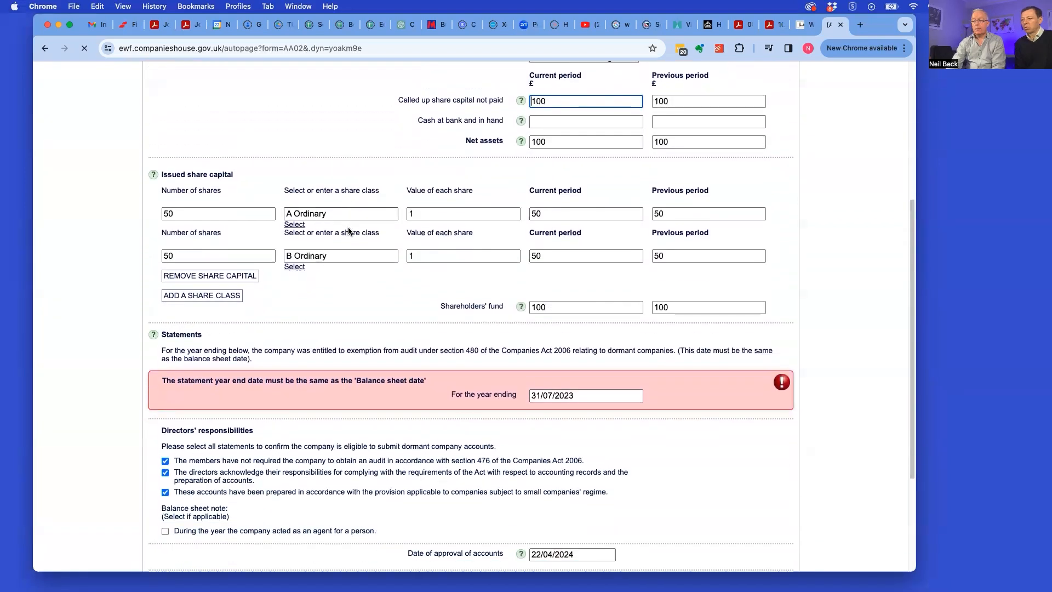
scroll(348, 228, "down", 1)
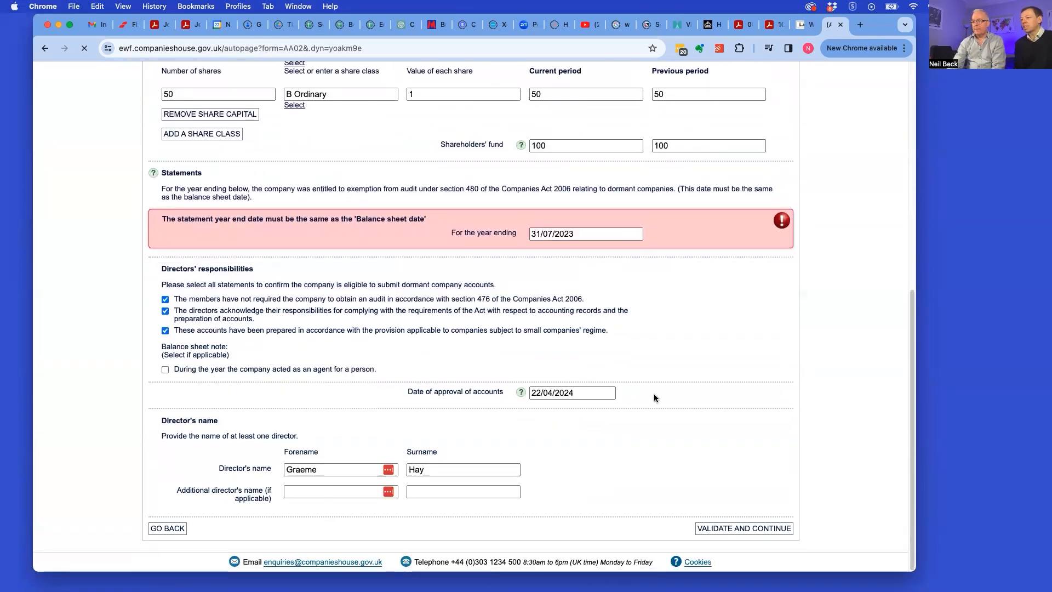
left_click(749, 529)
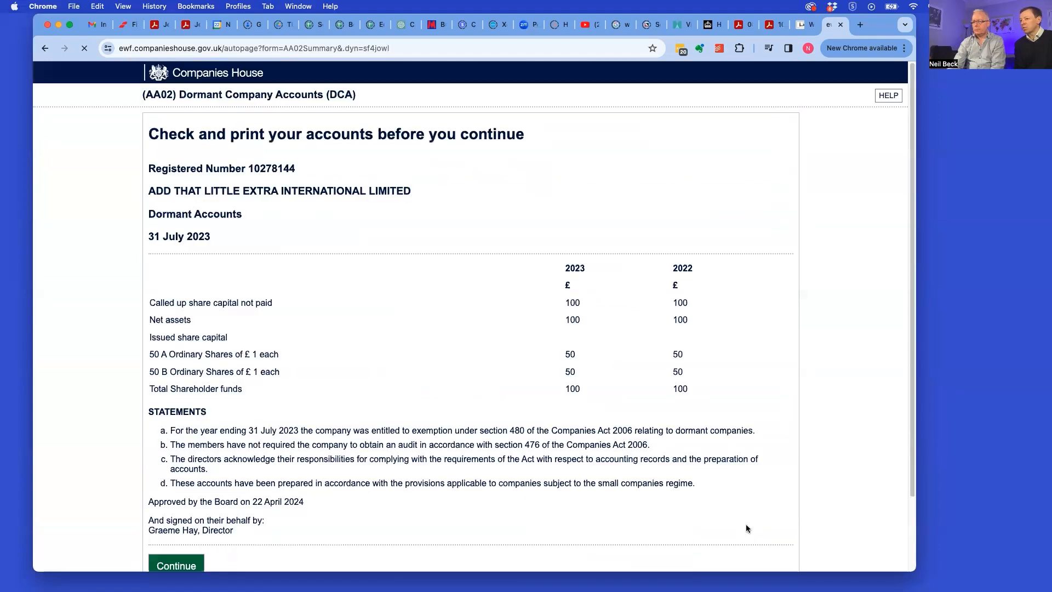
Continue past the accounts summary and submit the contact details and authorisation page without additional contact details
scroll(549, 292, "down", 3)
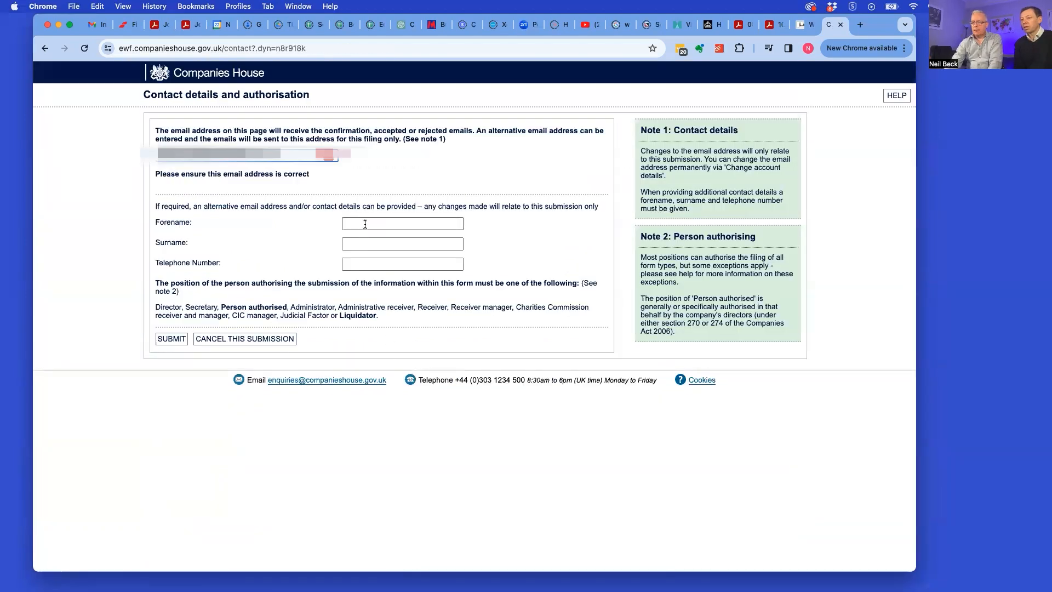
left_click(170, 340)
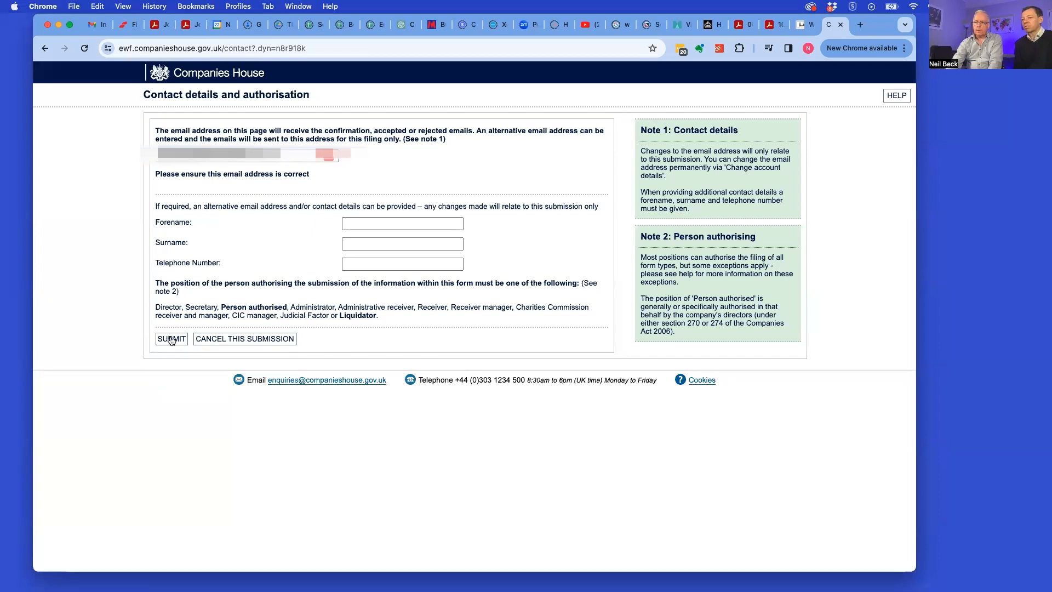